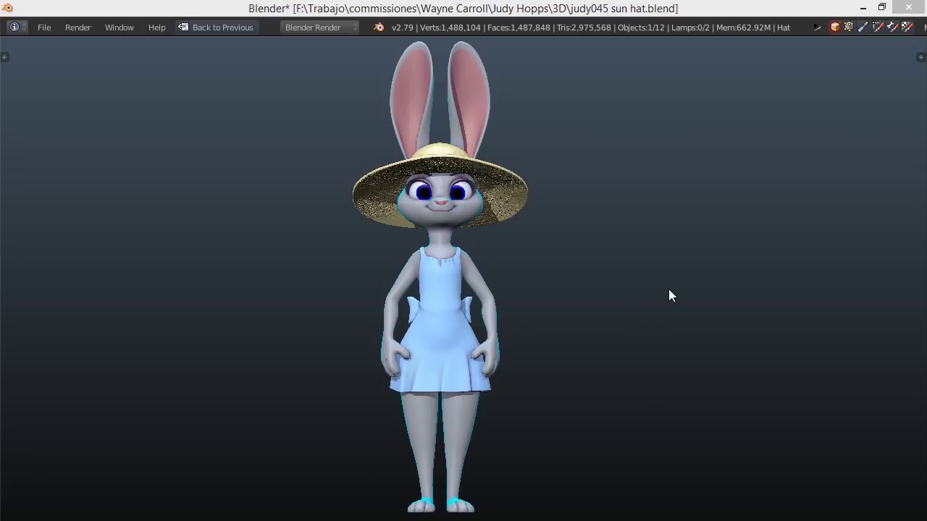
Step: Orbit the finished bunny model to inspect it before loading judy041 sun hat.blend
mouse_move(669, 290)
middle_down()
mouse_move(497, 306)
mouse_move(433, 286)
mouse_move(664, 285)
mouse_move(325, 272)
mouse_move(396, 307)
mouse_move(393, 362)
mouse_move(310, 301)
mouse_move(424, 301)
mouse_move(203, 294)
mouse_move(647, 293)
mouse_move(400, 286)
mouse_move(436, 273)
mouse_move(559, 273)
middle_up()
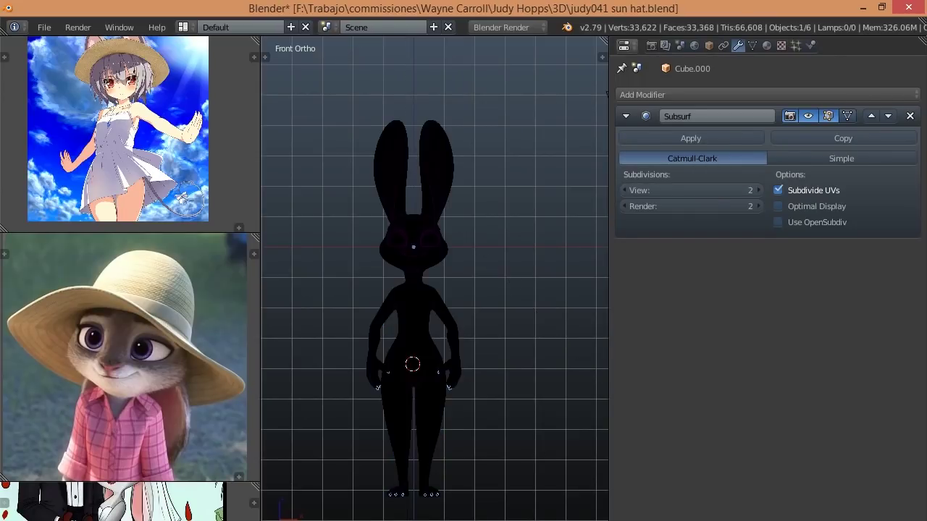
Step: Add a plane above the bunny's head and subdivide it
key(shift+a)
click(493, 325)
key(KP_7)
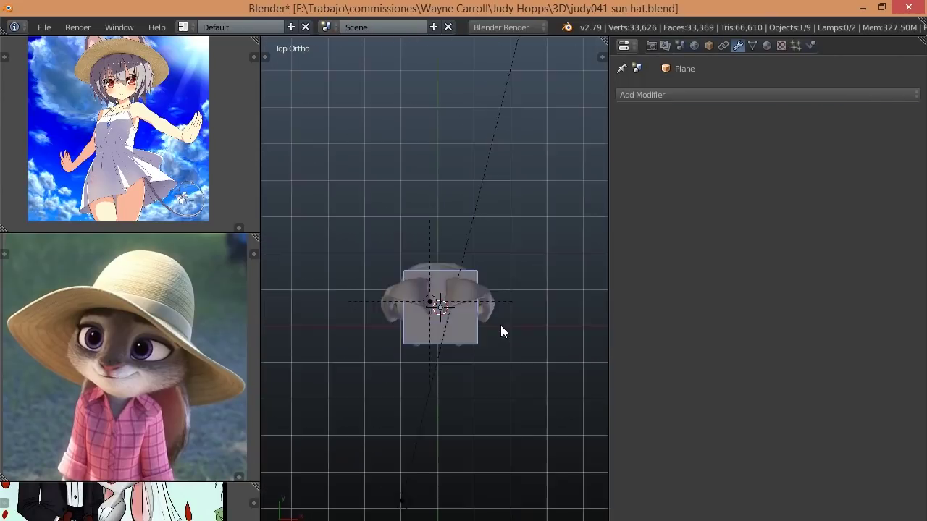
scroll(462, 335, up, 4)
key(KP_3)
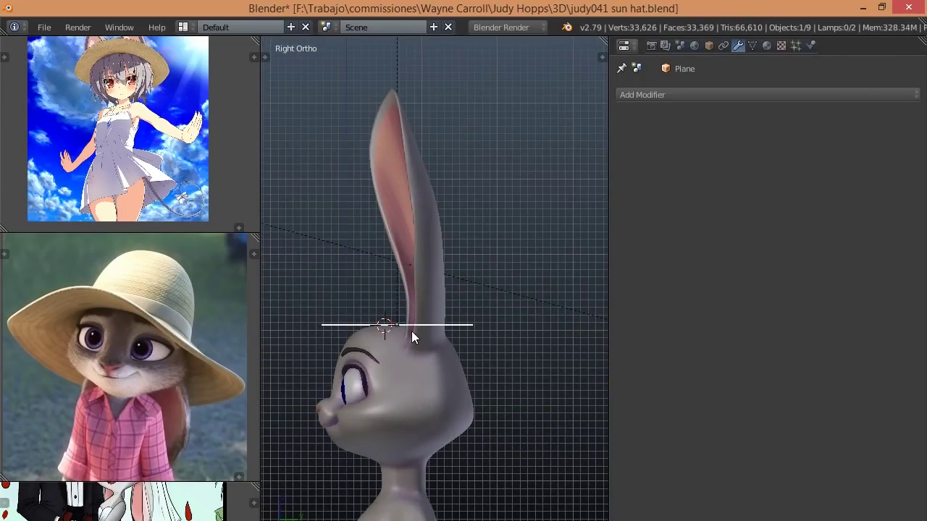
key(KP_1)
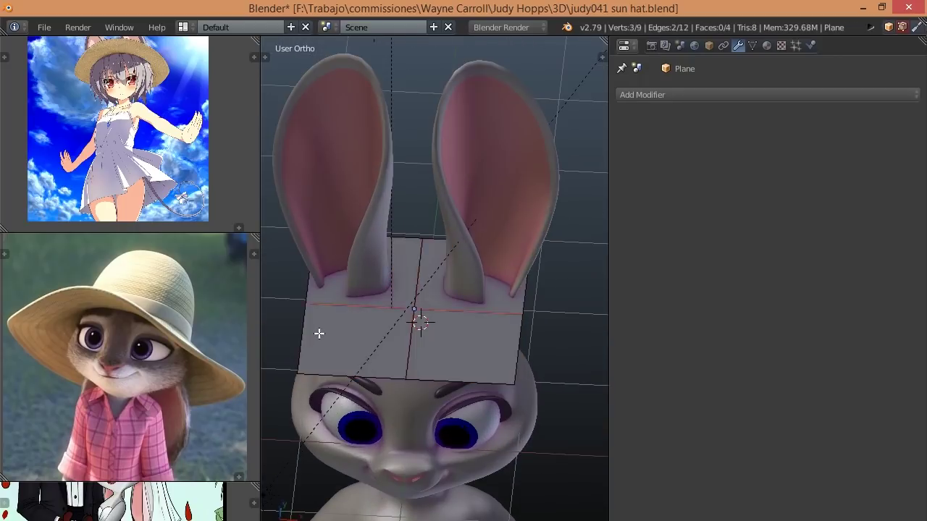
key(a)
key(KP_1)
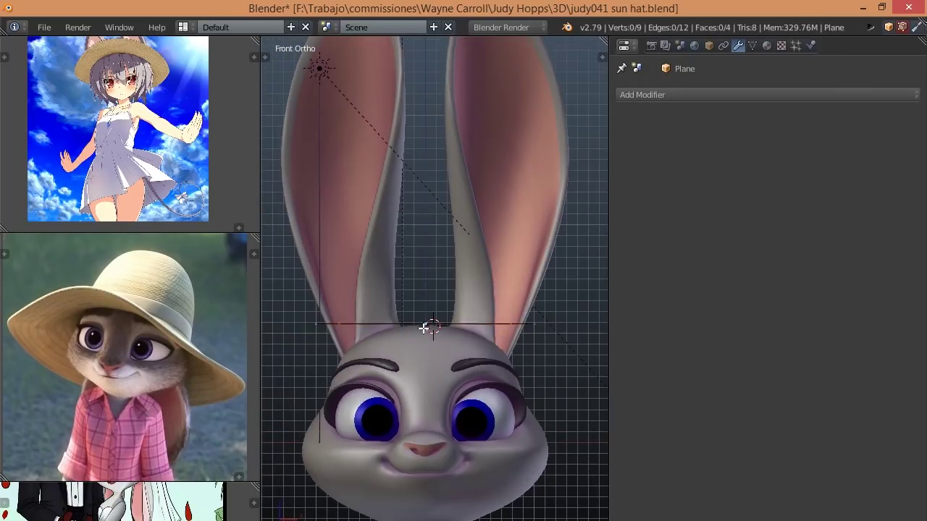
Step: Extrude the plane upward into a faceted crown band over the head
key(KP_8)
key(e)
click(439, 326)
key(KP_1)
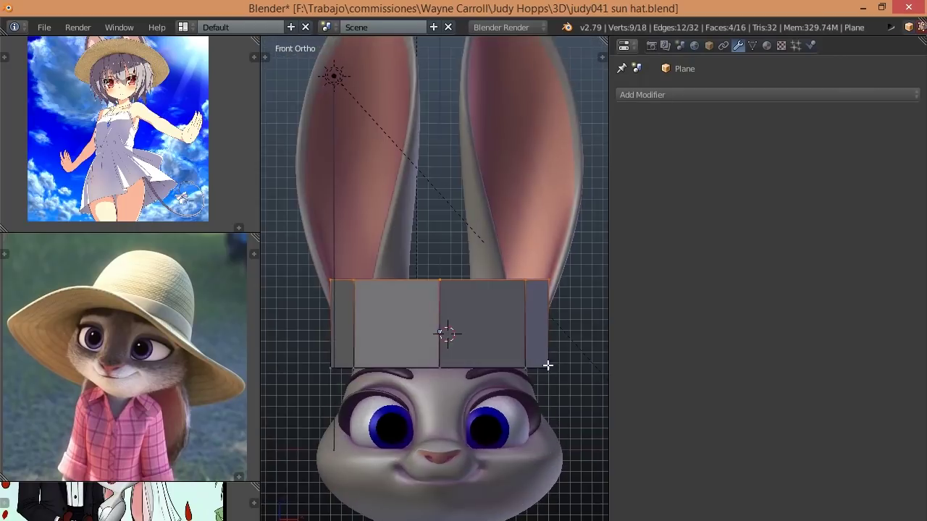
shift+scroll(541, 357, up, 2)
mouse_move(526, 384)
middle_down()
mouse_move(369, 266)
mouse_move(511, 280)
mouse_move(434, 261)
middle_up()
Step: Delete the extra vertex at the top of the crown
right_click(427, 250)
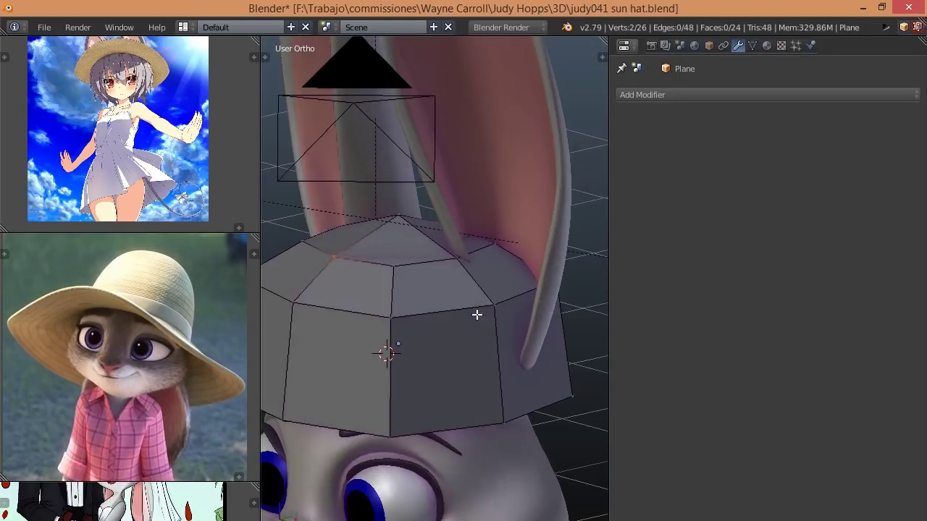
key(KP_1)
scroll(420, 347, down, 3)
scroll(503, 389, up, 4)
key(z)
drag(340, 239, 565, 304)
key(x)
click(422, 363)
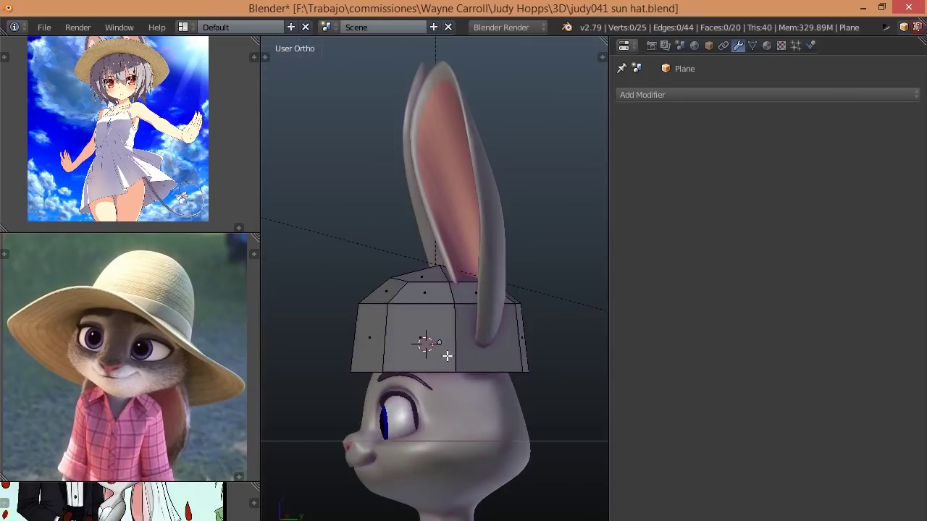
Step: Select the whole hat mesh in face mode to start the flat brim
key(a)
key(KP_3)
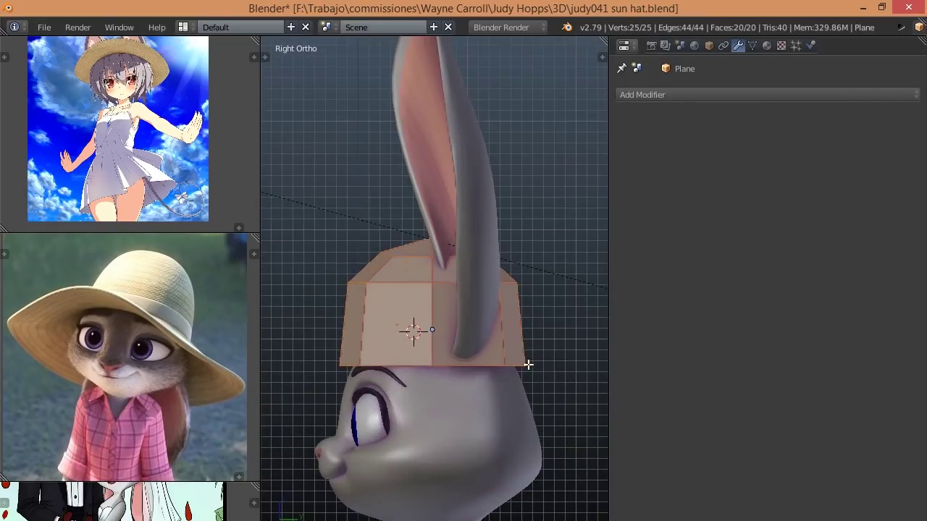
key(KP_1)
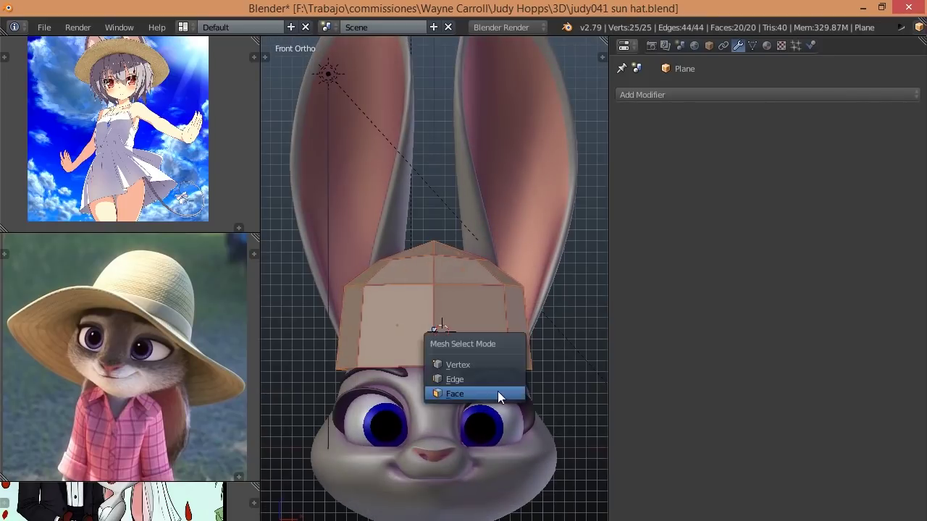
click(497, 395)
scroll(479, 367, down, 2)
Step: Pick brim vertices from a side-back view to shape the drooping brim
scroll(574, 418, down, 2)
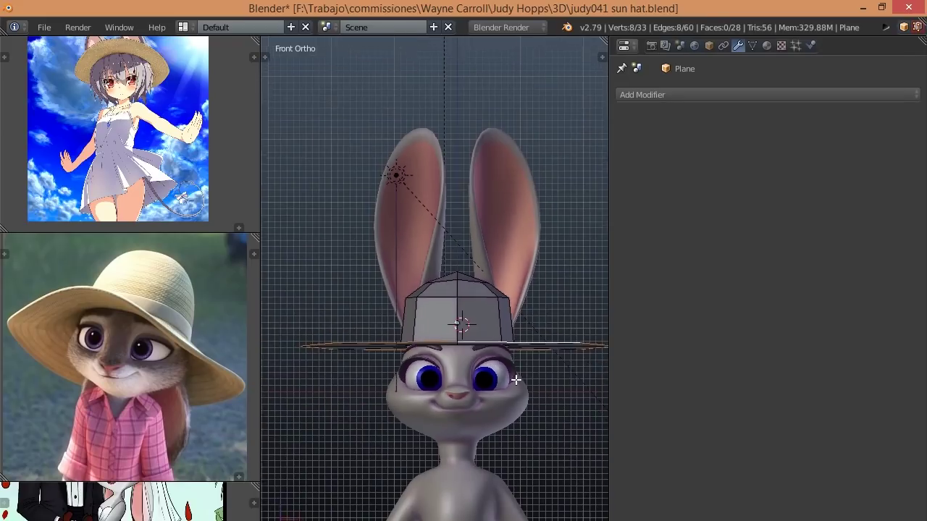
key(KP_3)
middle_drag(398, 369, 406, 382)
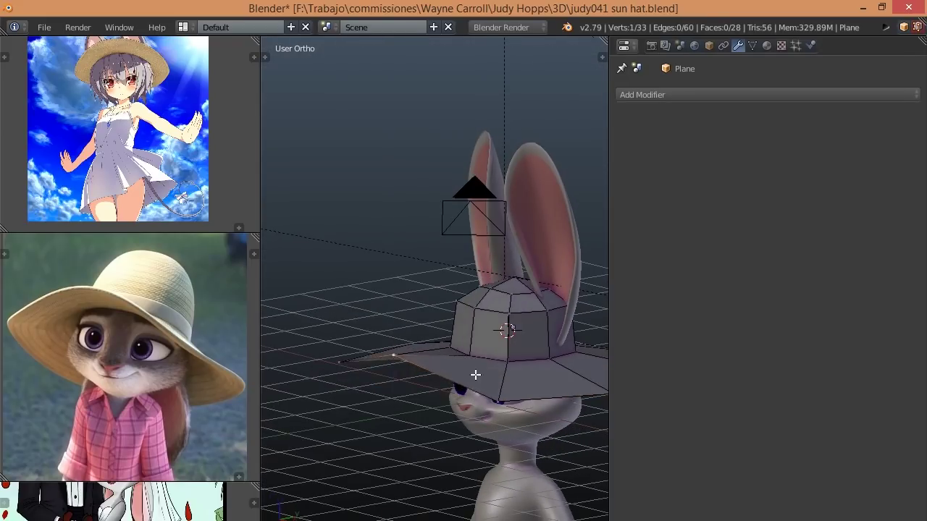
middle_drag(475, 375, 444, 384)
key(KP_5)
scroll(383, 356, up, 3)
middle_drag(383, 355, 451, 359)
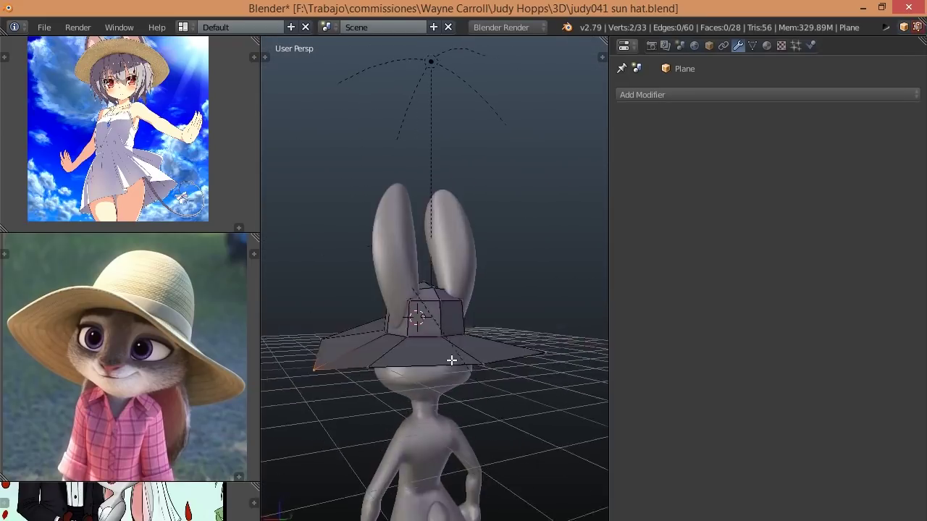
scroll(451, 360, down, 3)
scroll(475, 357, up, 3)
mouse_move(559, 354)
middle_down()
mouse_move(393, 364)
mouse_move(475, 370)
mouse_move(470, 331)
mouse_move(486, 352)
mouse_move(494, 334)
middle_up()
shift+right_click(475, 370)
shift+right_click(475, 370)
Step: Add an extra edge loop around the brim
key(KP_3)
scroll(463, 335, down, 1)
scroll(485, 352, up, 3)
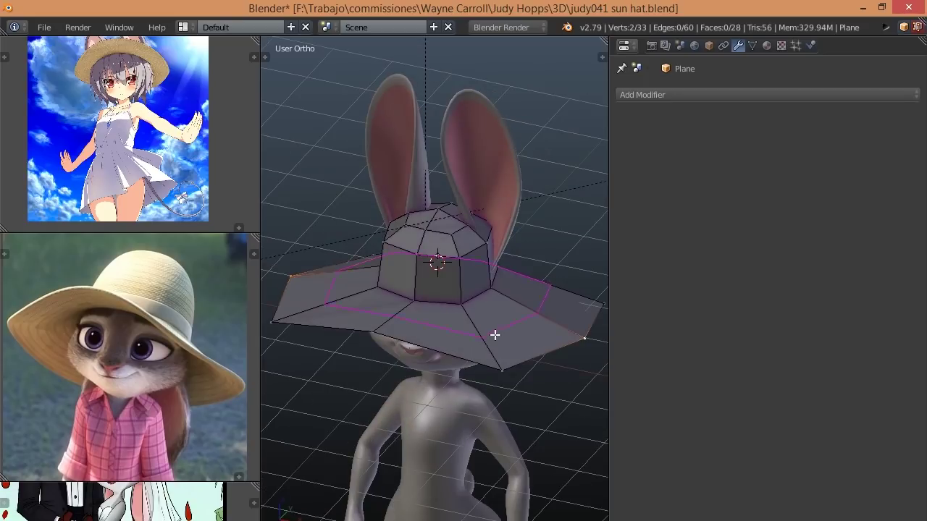
click(494, 334)
key(KP_3)
Step: Smooth the hat with a level-2 Subsurf modifier and recheck its mesh in wireframe
key(Tab)
key(ctrl+2)
mouse_move(505, 372)
middle_down()
mouse_move(468, 253)
mouse_move(488, 314)
mouse_move(411, 304)
mouse_move(486, 311)
mouse_move(404, 314)
mouse_move(534, 318)
mouse_move(495, 280)
mouse_move(250, 175)
mouse_move(542, 230)
mouse_move(509, 224)
mouse_move(572, 294)
mouse_move(522, 261)
mouse_move(499, 287)
middle_up()
key(Tab)
key(KP_5)
key(Tab)
key(Tab)
key(z)
key(a)
Step: Select the ring of faces around the base of the hat crown
key(z)
scroll(499, 287, up, 3)
scroll(480, 244, up, 2)
alt+right_click(479, 244)
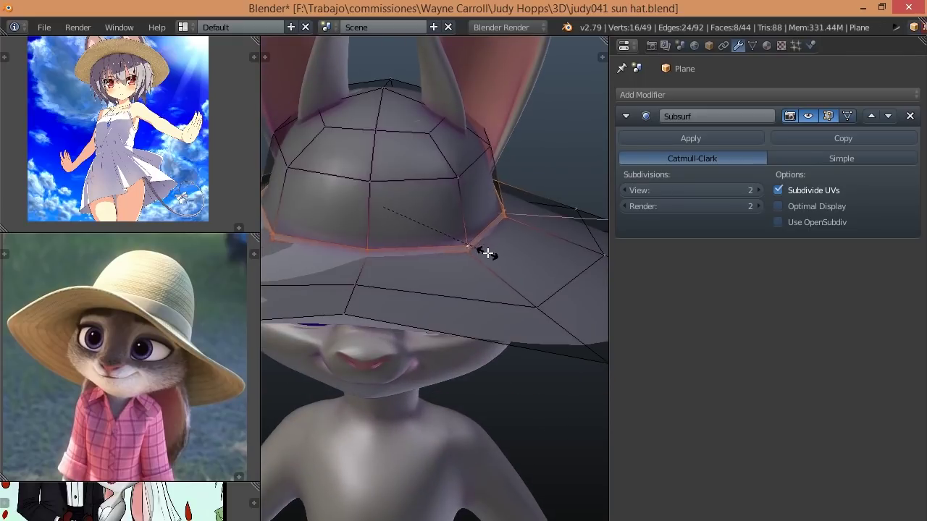
click(486, 253)
mouse_move(487, 253)
middle_down()
mouse_move(394, 222)
mouse_move(434, 246)
middle_up()
key(ctrl+Tab)
click(387, 248)
key(ctrl+Tab)
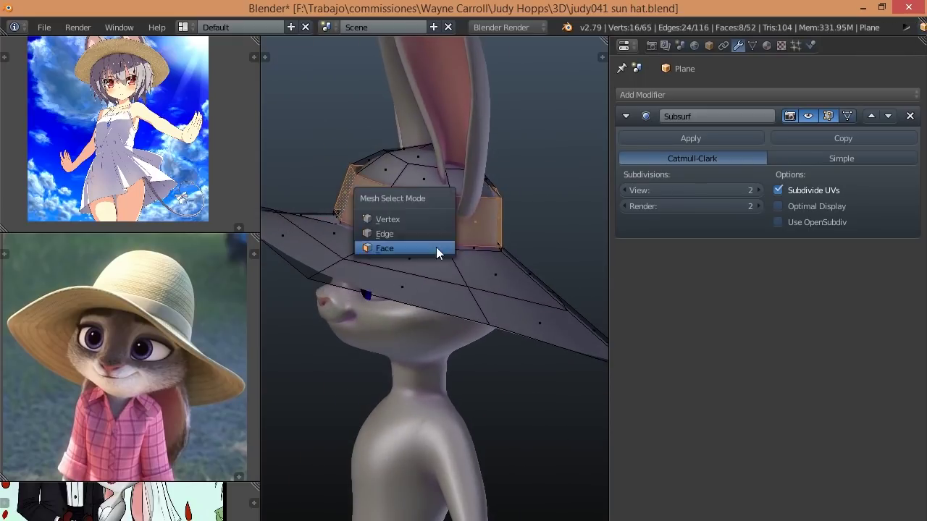
click(436, 247)
key(z)
key(z)
mouse_move(497, 222)
middle_down()
mouse_move(488, 271)
mouse_move(513, 230)
mouse_move(508, 219)
middle_up()
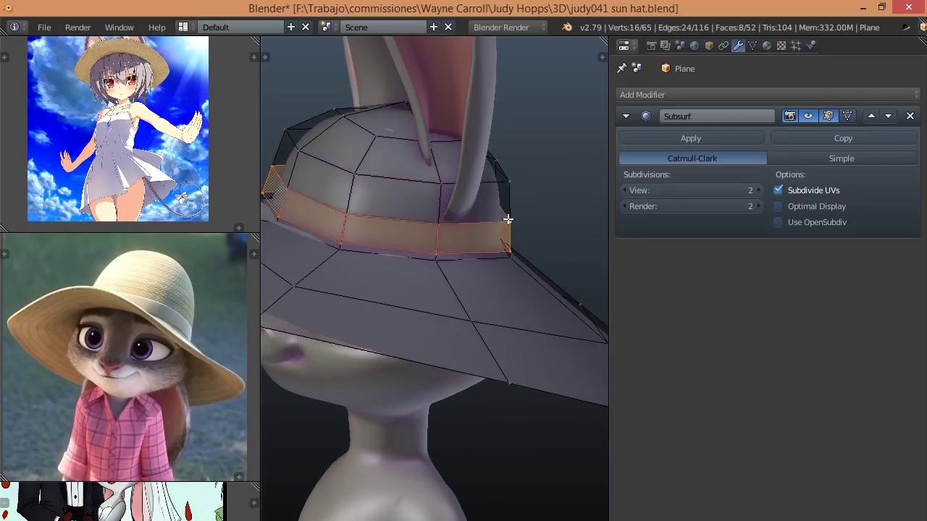
Step: Separate the crown-base faces into a new band object, Plane.001
key(p)
key(Tab)
right_click(540, 251)
Step: Give the band a Solidify modifier above Subsurf: thickness -0.0720, outer crease 1.0
click(768, 94)
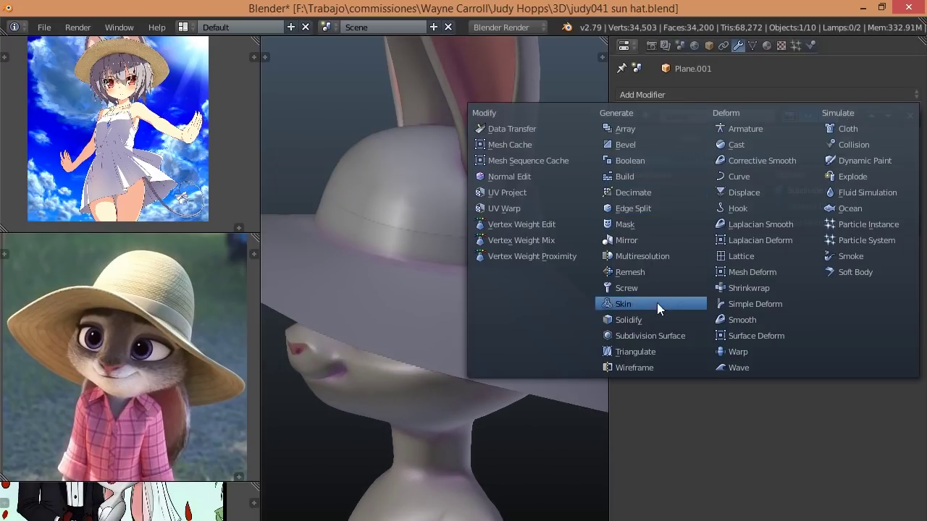
click(628, 319)
click(872, 253)
mouse_move(688, 158)
mouse_down()
mouse_move(717, 158)
mouse_move(652, 158)
mouse_up()
scroll(435, 275, up, 2)
scroll(522, 272, up, 2)
drag(688, 243, 731, 243)
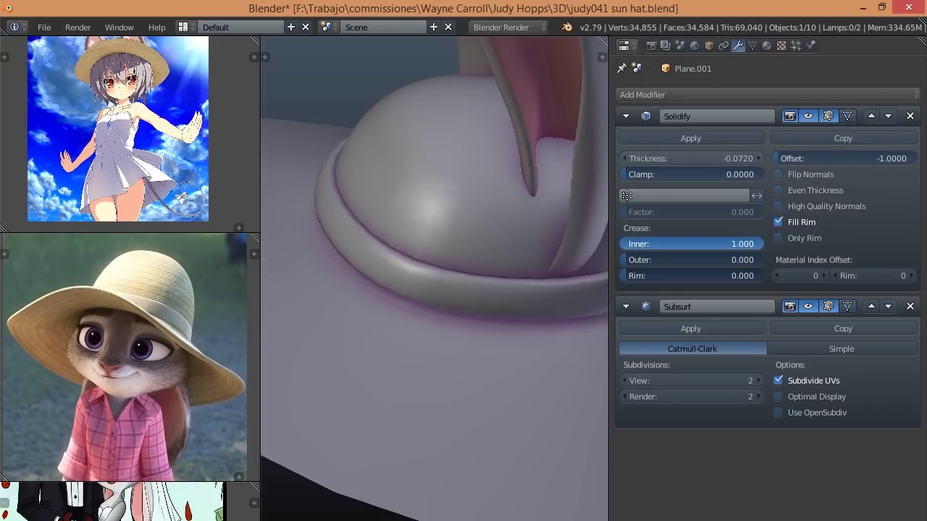
drag(665, 260, 710, 259)
scroll(378, 192, down, 2)
scroll(466, 242, down, 2)
Step: Inspect the band's bottom edge loop, then reselect the hat and orbit the character
key(Tab)
key(z)
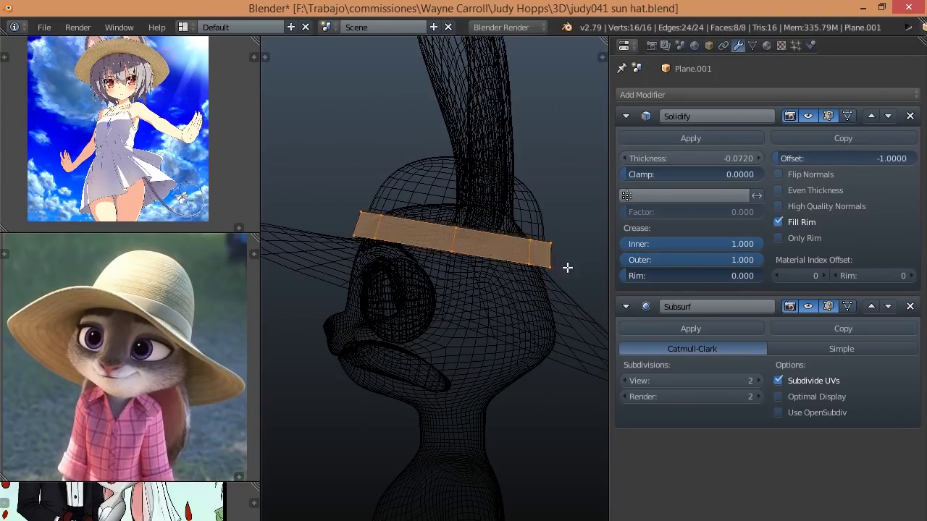
alt+right_click(489, 253)
key(z)
scroll(497, 320, up, 3)
key(Tab)
scroll(535, 337, down, 4)
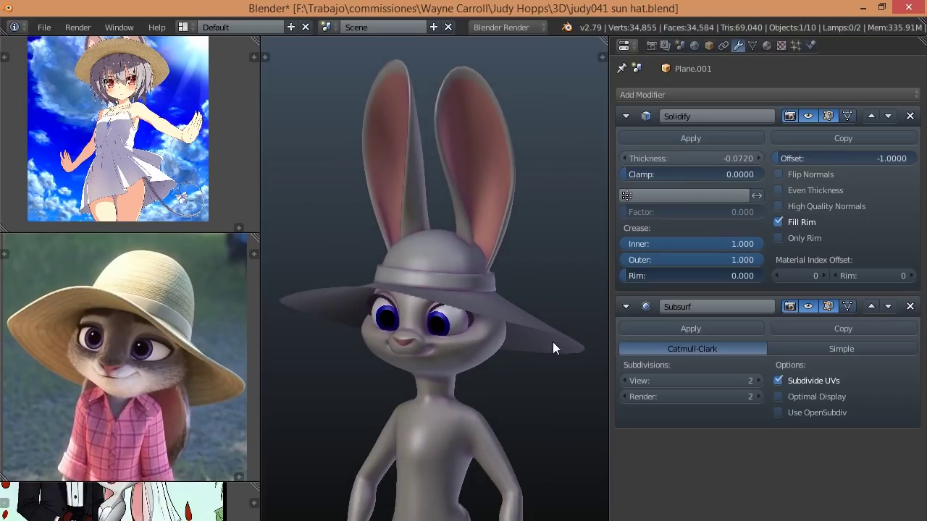
right_click(528, 351)
scroll(506, 338, down, 3)
middle_drag(506, 338, 416, 325)
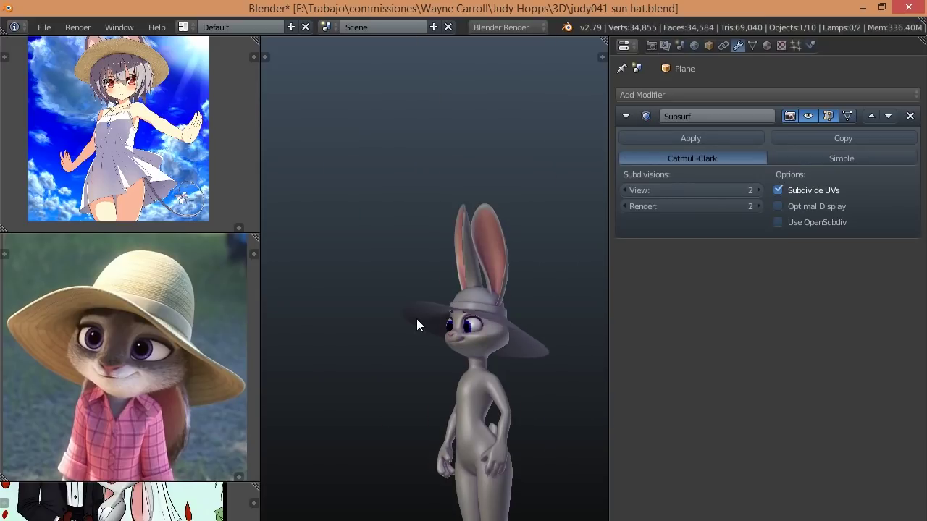
Step: Inspect the hat from below, briefly entering and leaving its edit mode
middle_drag(416, 325, 486, 349)
scroll(453, 399, up, 2)
key(Tab)
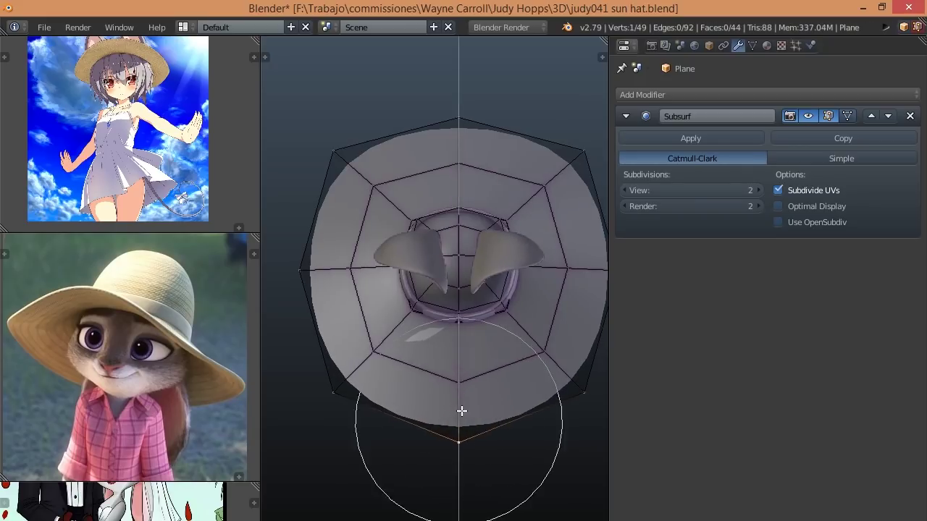
key(Escape)
key(Tab)
scroll(459, 289, down, 4)
scroll(458, 290, up, 3)
Step: Add a Solidify modifier to the hat with thickness 0.0640
click(767, 94)
click(655, 334)
scroll(439, 258, up, 2)
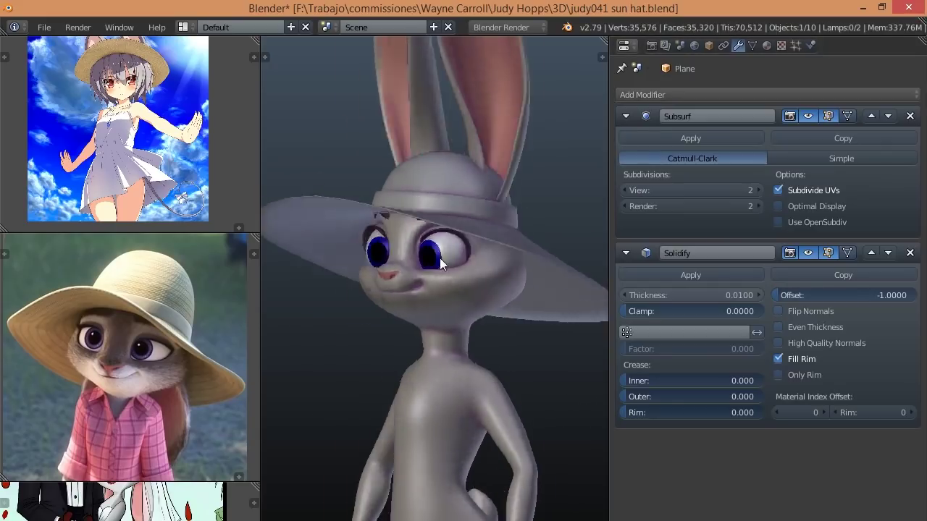
middle_drag(439, 258, 507, 275)
drag(688, 295, 731, 295)
middle_drag(601, 278, 514, 292)
Step: Scale the brim outward with proportional editing for a broader shape
key(Tab)
key(c)
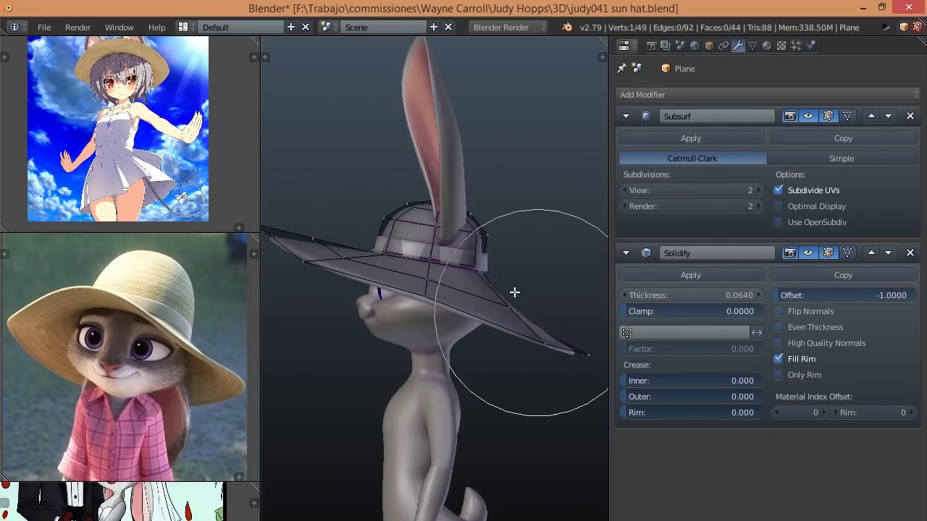
click(569, 310)
mouse_move(569, 310)
middle_down()
mouse_move(301, 390)
mouse_move(379, 292)
mouse_move(569, 248)
middle_up()
Step: Scale a brim edge loop to round out the sun-hat brim
key(z)
right_click(425, 287)
alt+right_click(569, 249)
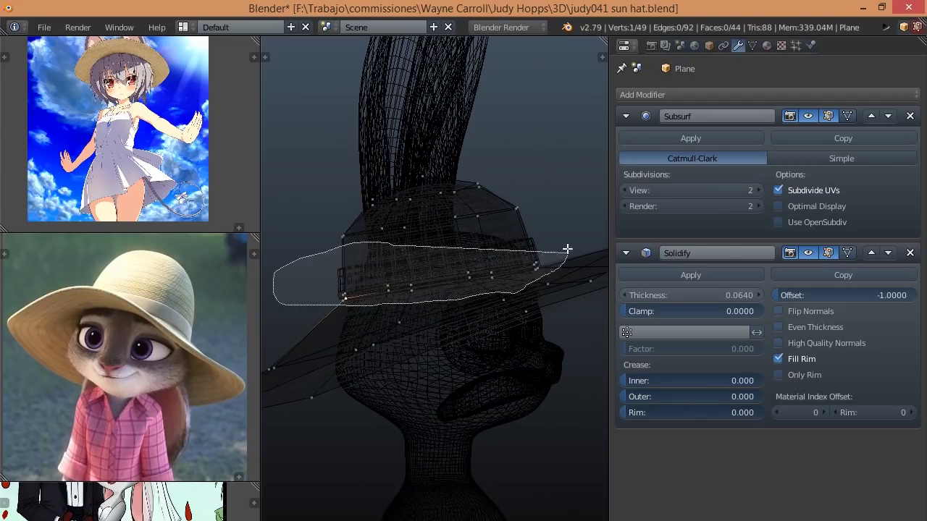
key(z)
key(s)
click(527, 343)
key(Tab)
mouse_move(528, 343)
middle_down()
mouse_move(468, 241)
mouse_move(383, 289)
middle_up()
Step: Select the bunny's body mesh and enter Edit Mode, orbiting to see the torso
scroll(382, 289, up, 3)
right_click(413, 324)
key(Tab)
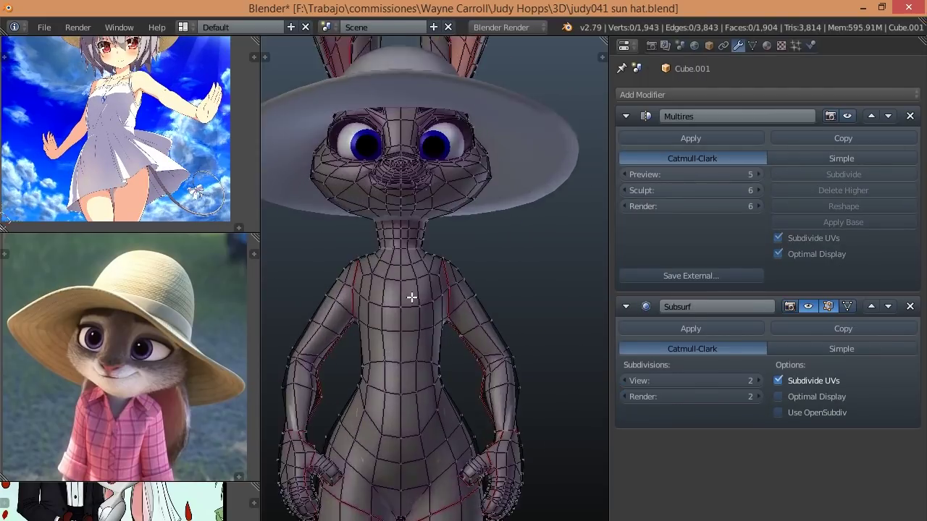
scroll(410, 296, up, 3)
scroll(526, 296, up, 2)
scroll(363, 309, down, 2)
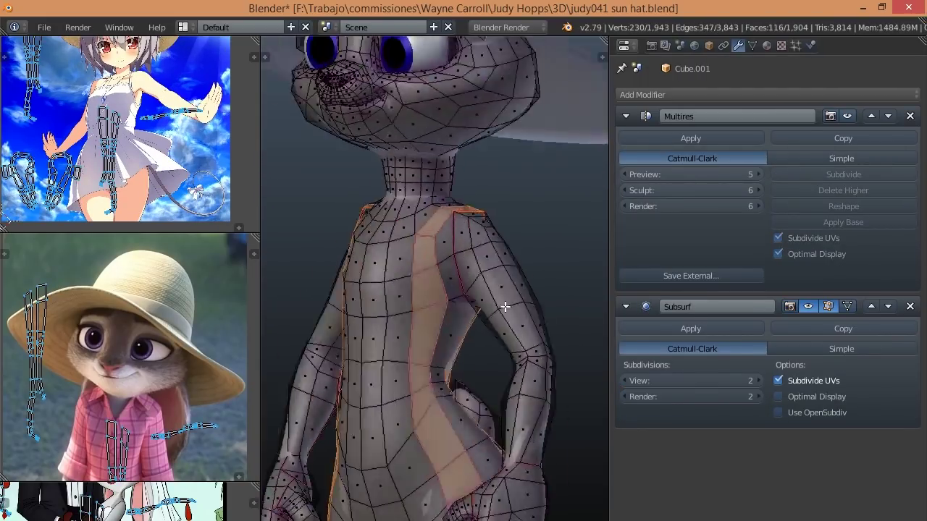
mouse_move(502, 307)
middle_down()
mouse_move(305, 281)
mouse_move(399, 314)
mouse_move(435, 310)
mouse_move(399, 286)
mouse_move(493, 327)
middle_up()
scroll(306, 281, up, 2)
Step: In front view, separate the selected torso faces into their own object
key(KP_1)
key(z)
key(z)
scroll(445, 294, up, 3)
key(KP_1)
scroll(478, 298, down, 3)
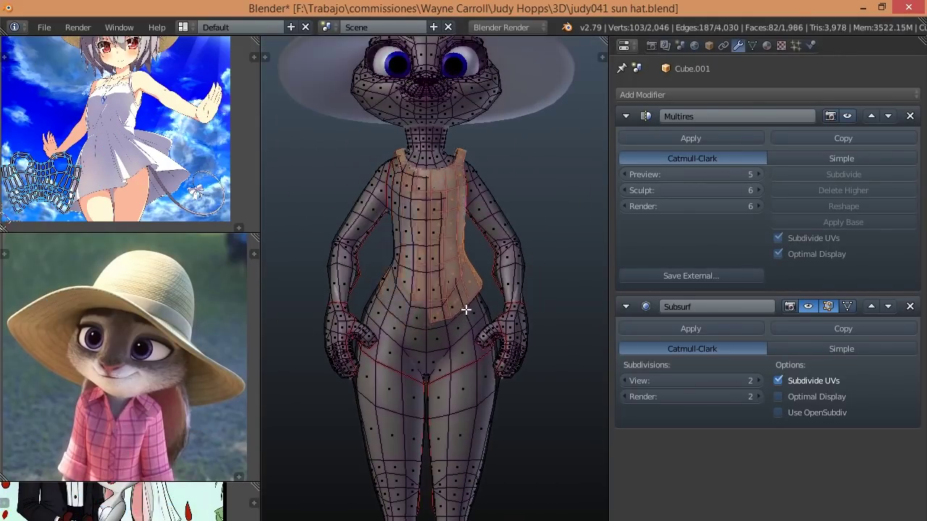
key(p)
Step: Give the dress piece one new white Dress material with full diffuse and zero specular
key(Tab)
right_click(459, 286)
middle_drag(459, 286, 507, 275)
click(767, 45)
click(901, 108)
key(Tab)
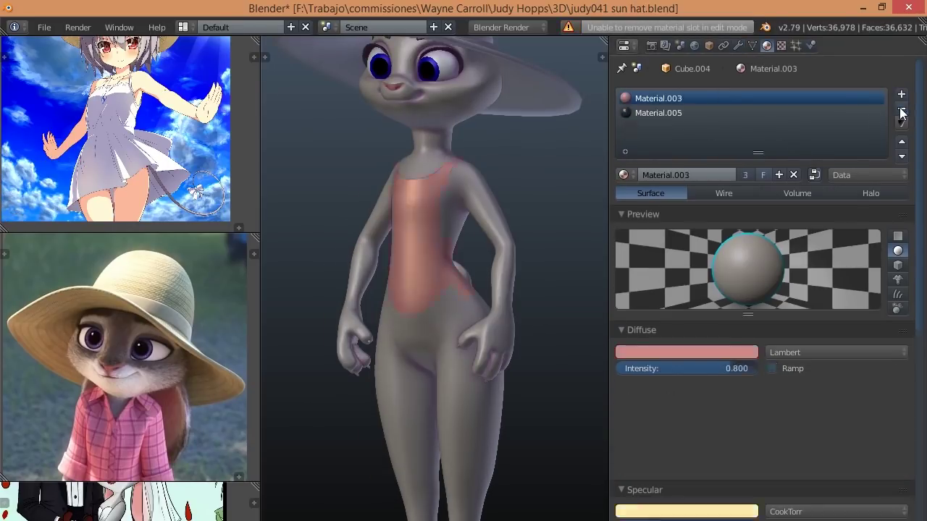
click(900, 108)
click(673, 142)
drag(688, 334, 753, 335)
drag(701, 394, 615, 397)
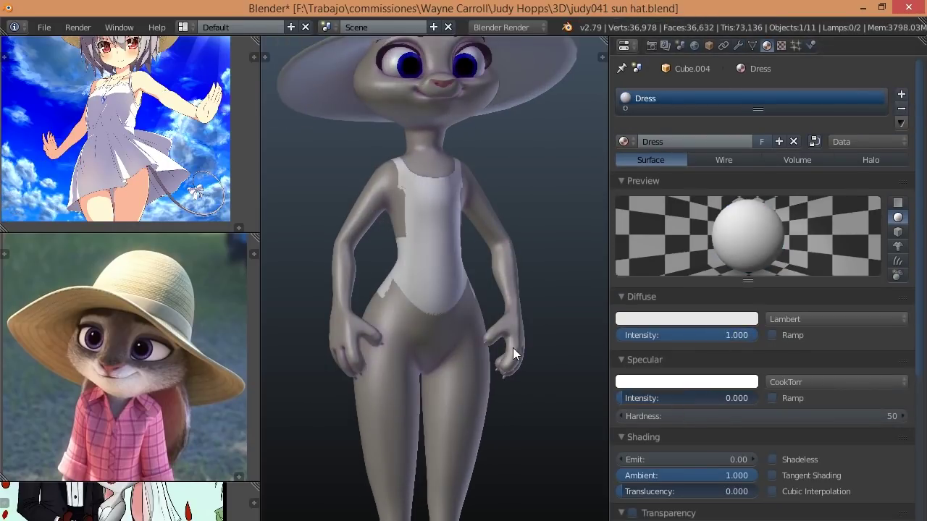
Step: Extend the dress's lower edge and flare it into a short skirt with proportional editing
key(Tab)
key(KP_Decimal)
key(alt+s)
mouse_move(523, 314)
middle_down()
mouse_move(306, 281)
mouse_move(492, 385)
mouse_move(476, 244)
middle_up()
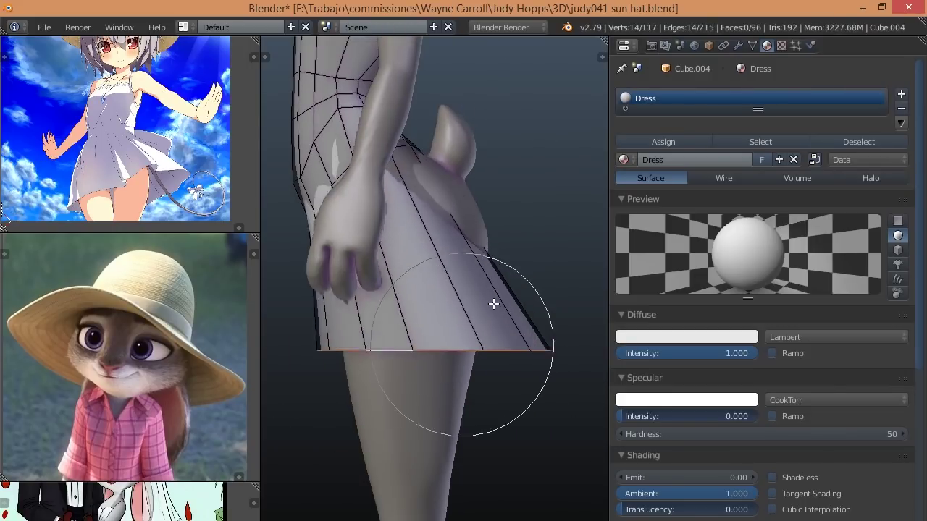
Step: Confirm the flared skirt shape and orbit around it, toggling wireframe to inspect the hem
click(441, 302)
key(z)
key(ctrl+Tab)
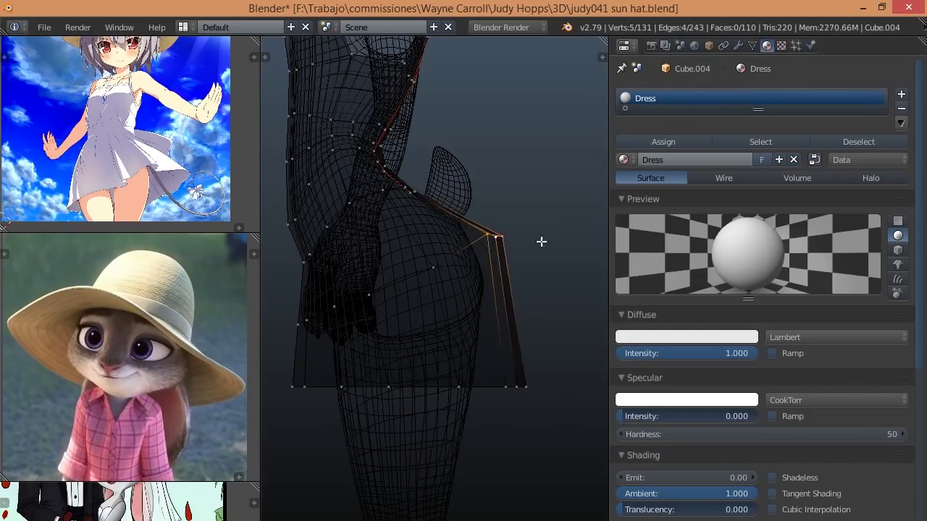
scroll(364, 378, down, 3)
key(z)
middle_drag(364, 378, 451, 320)
scroll(424, 356, up, 2)
Step: Scale the hem loop and the loop above it wider along X
right_click(416, 409)
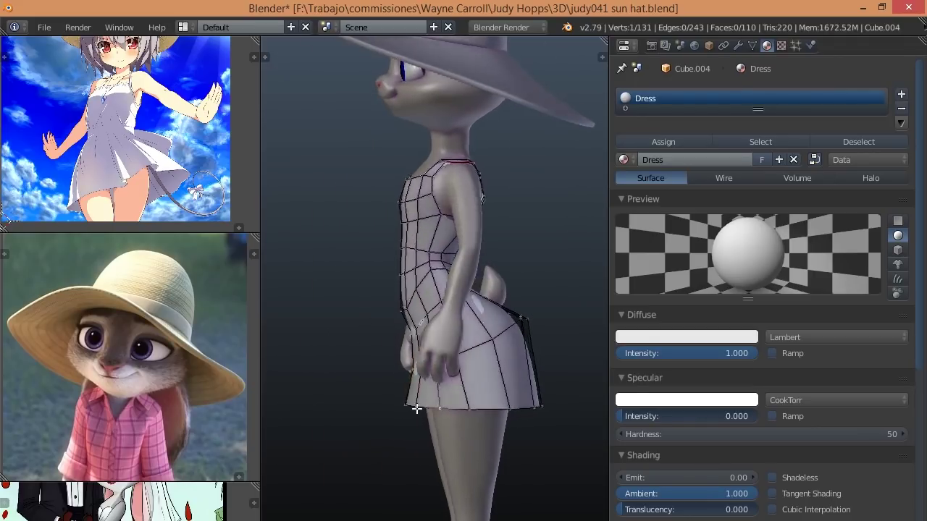
key(ctrl+KP_1)
key(KP_1)
scroll(435, 362, up, 4)
alt+right_click(467, 358)
key(s)
key(x)
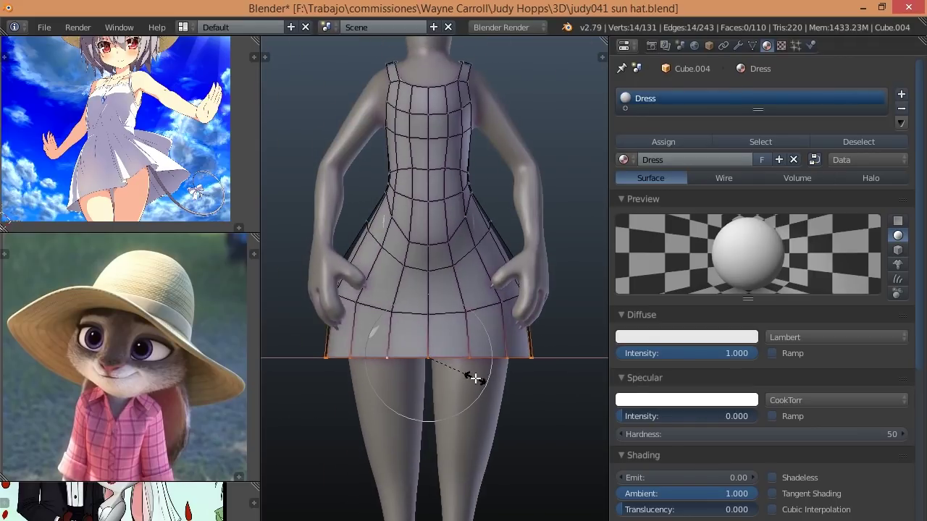
click(474, 378)
alt+right_click(471, 311)
key(s)
key(x)
click(531, 361)
Step: Hide the upper dress and orbit beneath the skirt to inspect its underside
scroll(436, 317, down, 2)
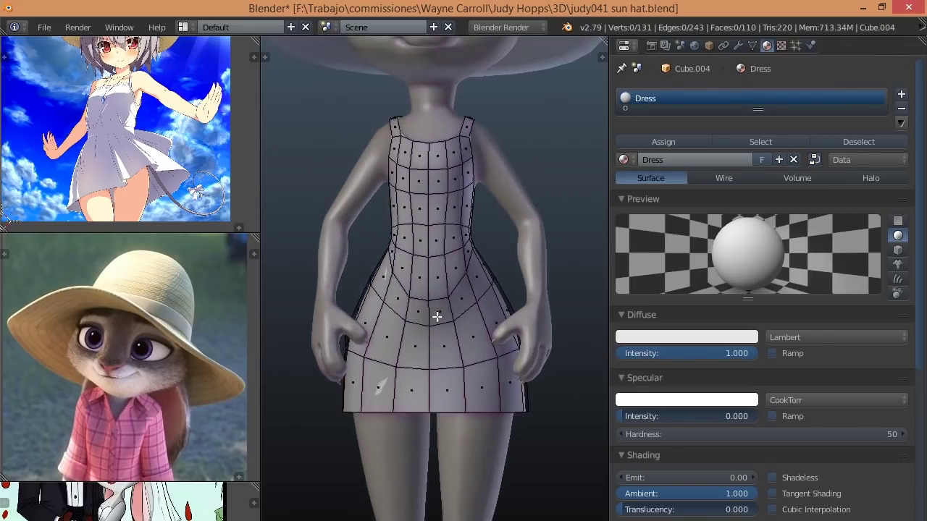
key(z)
key(h)
key(z)
middle_drag(457, 273, 442, 329)
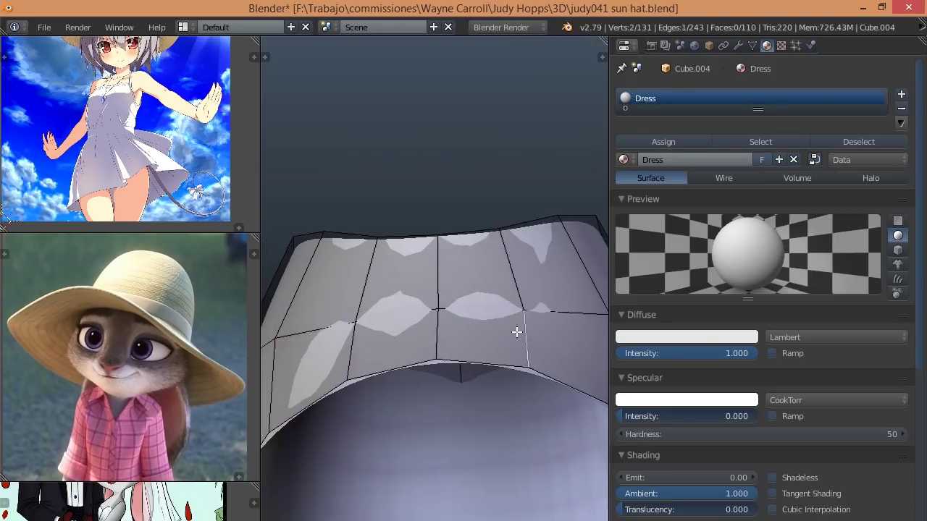
middle_drag(517, 331, 416, 283)
right_click(402, 313)
key(ctrl+Tab)
click(365, 322)
Step: Draw and commit a first knife cut across the skirt
mouse_move(365, 322)
middle_down()
mouse_move(409, 348)
mouse_move(379, 389)
mouse_move(399, 345)
mouse_move(502, 331)
mouse_move(389, 381)
middle_up()
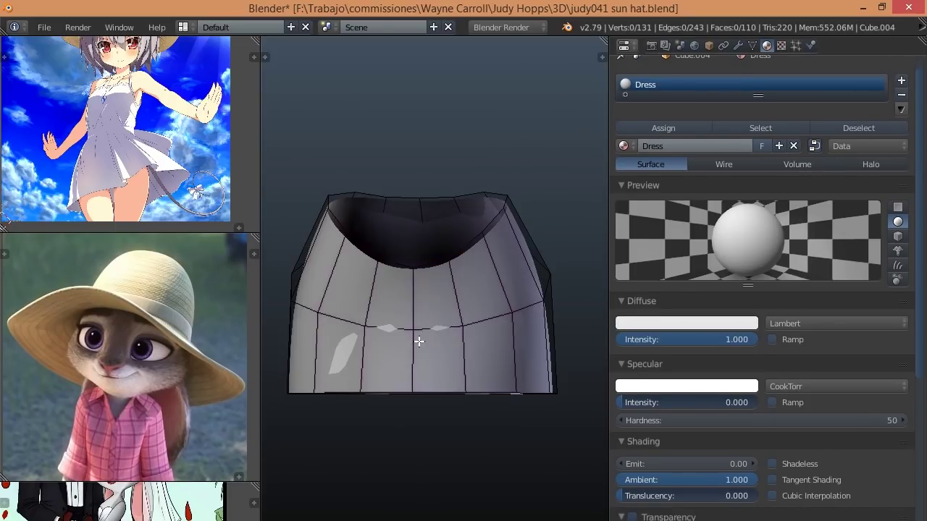
scroll(388, 299, up, 4)
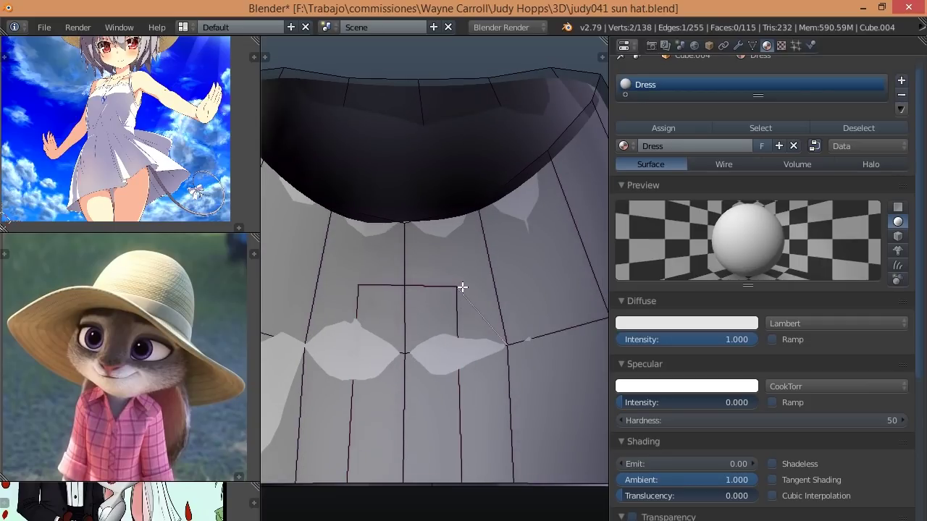
middle_drag(480, 210, 427, 319)
mouse_move(333, 323)
middle_down()
mouse_move(337, 281)
mouse_move(414, 386)
mouse_move(450, 303)
middle_up()
scroll(319, 256, down, 3)
scroll(413, 387, up, 3)
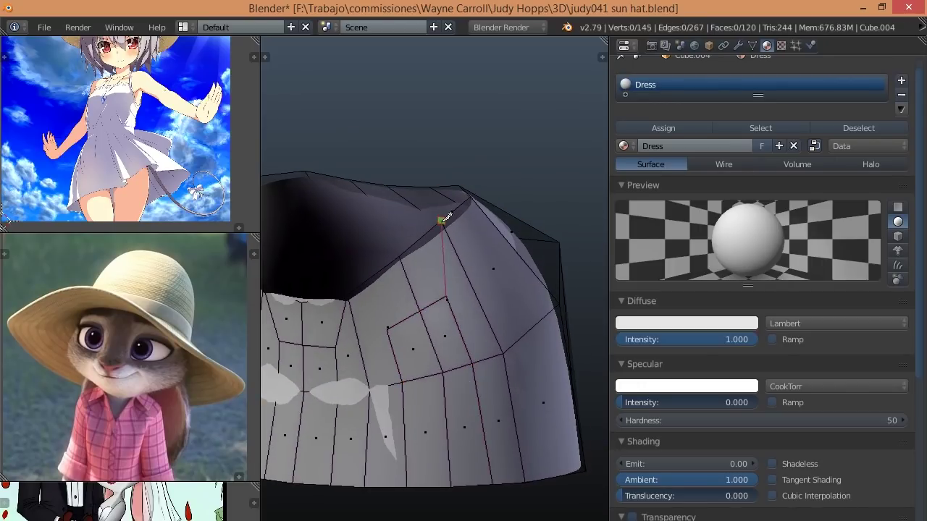
mouse_move(446, 217)
middle_down()
mouse_move(352, 309)
mouse_move(414, 358)
middle_up()
scroll(352, 310, down, 3)
scroll(414, 358, up, 2)
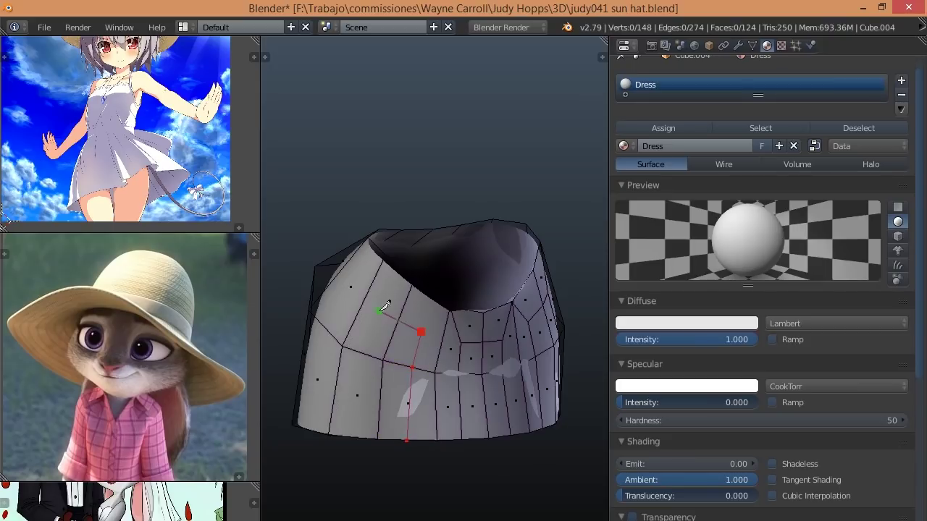
key(Return)
Step: Commit two more knife cuts into the skirt, orbiting to check them
mouse_move(351, 433)
middle_down()
mouse_move(386, 338)
mouse_move(465, 320)
mouse_move(413, 419)
mouse_move(496, 341)
mouse_move(448, 405)
middle_up()
key(Return)
key(Return)
scroll(501, 345, down, 2)
scroll(418, 437, up, 3)
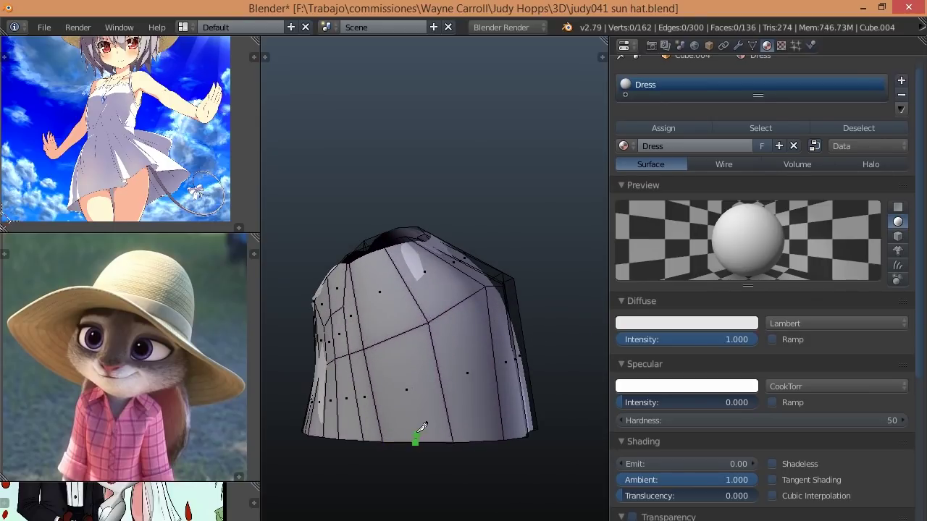
key(Return)
mouse_move(484, 433)
middle_down()
mouse_move(424, 307)
mouse_move(368, 372)
middle_up()
scroll(427, 411, down, 2)
scroll(426, 411, up, 3)
scroll(426, 411, up, 2)
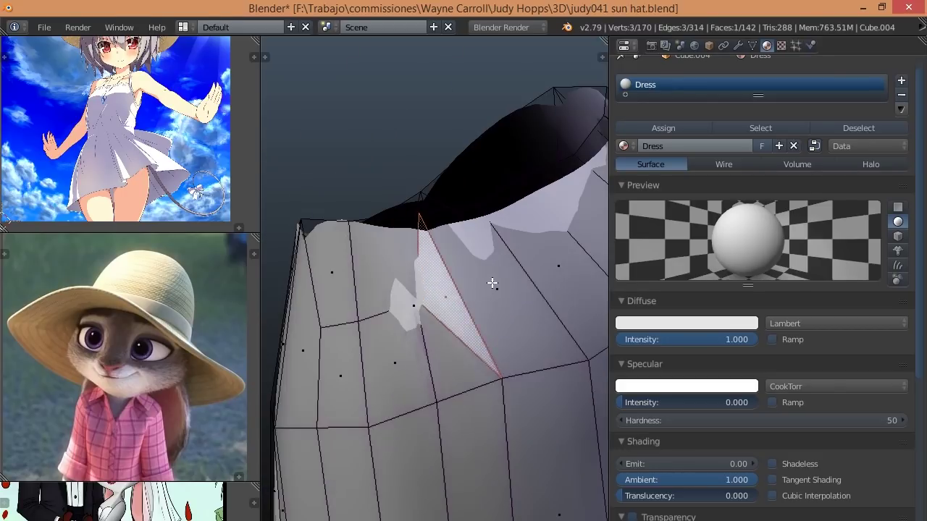
Step: Remove the dress's Multires modifier so only Subsurf remains
right_click(438, 261)
click(738, 44)
click(910, 116)
scroll(364, 242, up, 2)
Step: Join two adjacent skirt faces and commit another knife cut
scroll(383, 242, up, 3)
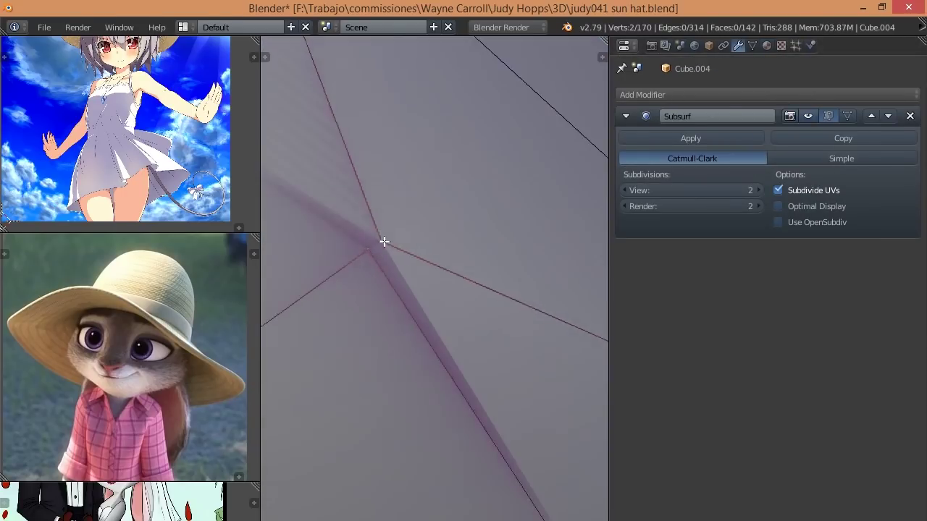
scroll(403, 244, down, 6)
shift+right_click(427, 264)
key(ctrl+z)
middle_drag(427, 264, 396, 408)
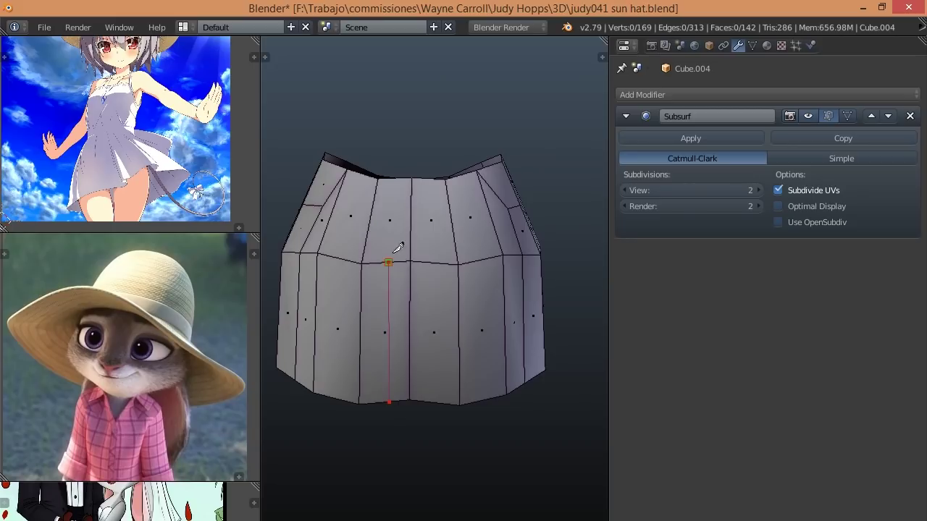
key(Return)
middle_drag(342, 392, 346, 349)
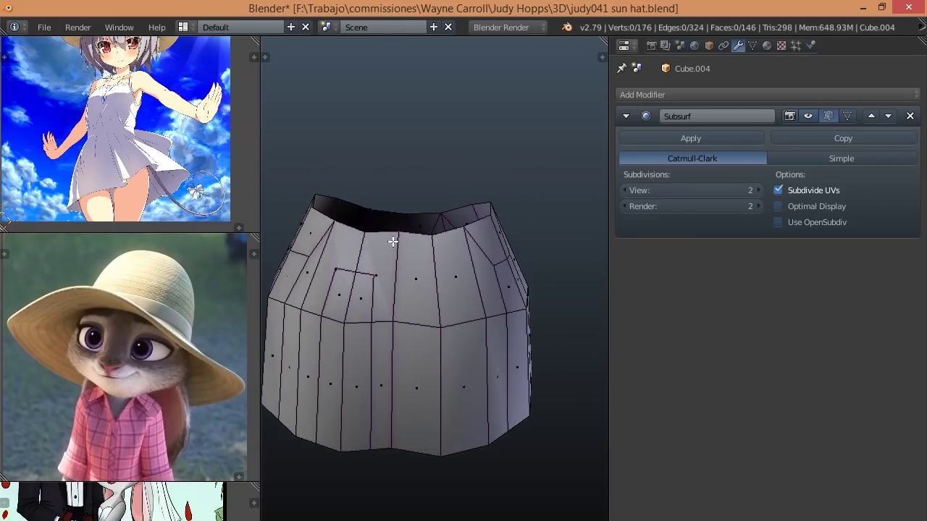
Step: Add further knife cuts along the skirt's side
scroll(392, 241, up, 2)
middle_drag(404, 213, 405, 261)
key(Return)
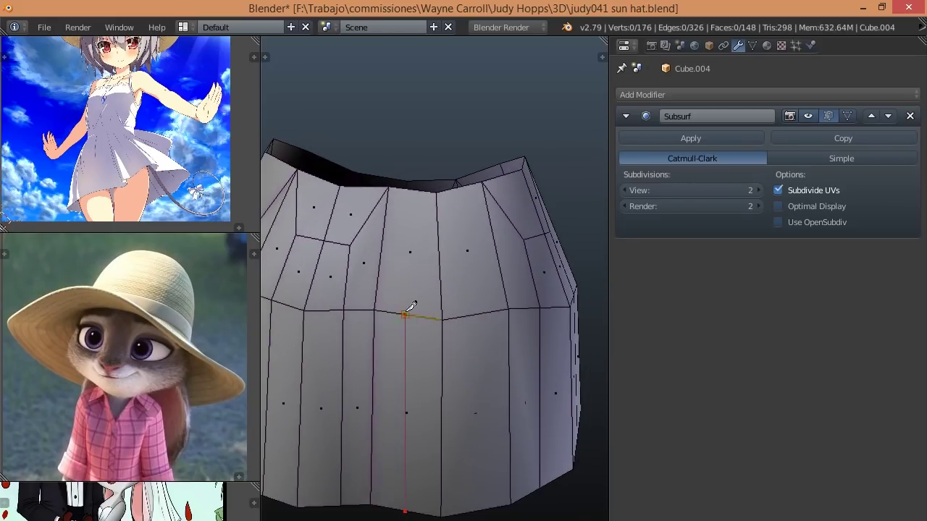
key(Return)
key(ctrl+Tab)
click(469, 306)
key(k)
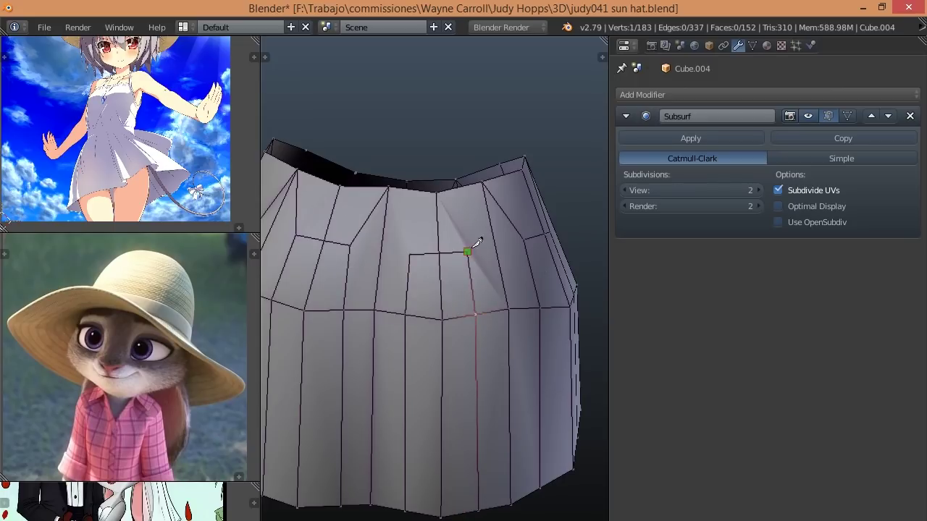
key(Return)
Step: Select vertices on the skirt's rim while orbiting around its side and underside
middle_drag(399, 271, 404, 296)
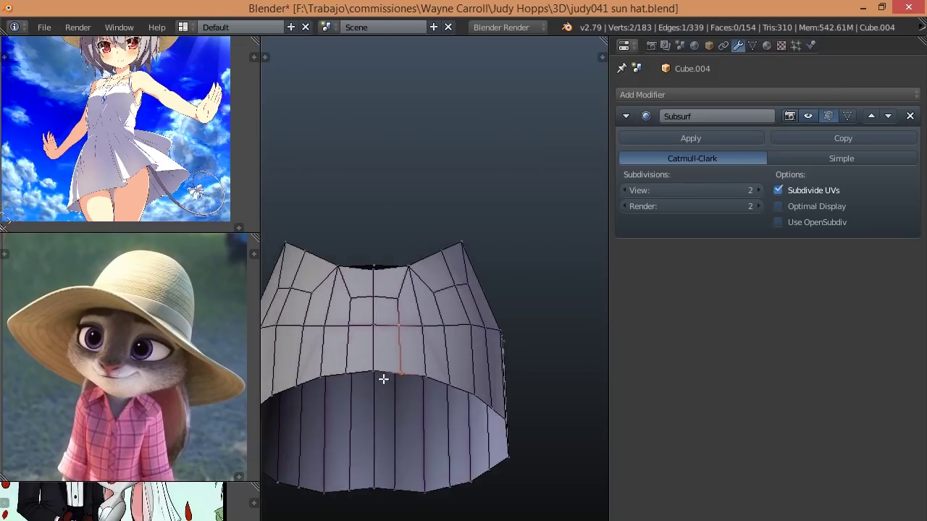
middle_drag(401, 346, 396, 398)
shift+right_click(396, 399)
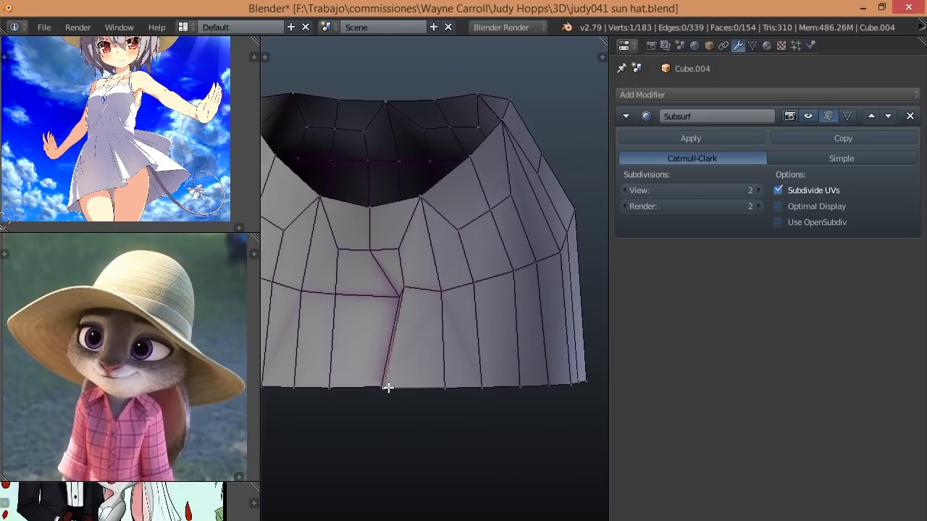
mouse_move(378, 252)
middle_down()
mouse_move(453, 297)
mouse_move(476, 279)
mouse_move(485, 256)
mouse_move(451, 325)
mouse_move(427, 234)
middle_up()
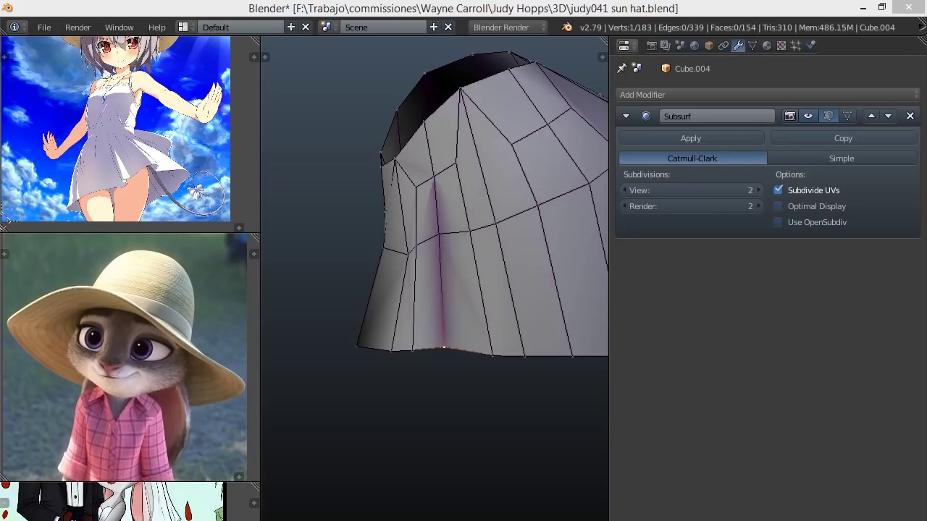
middle_drag(434, 289, 27, 268)
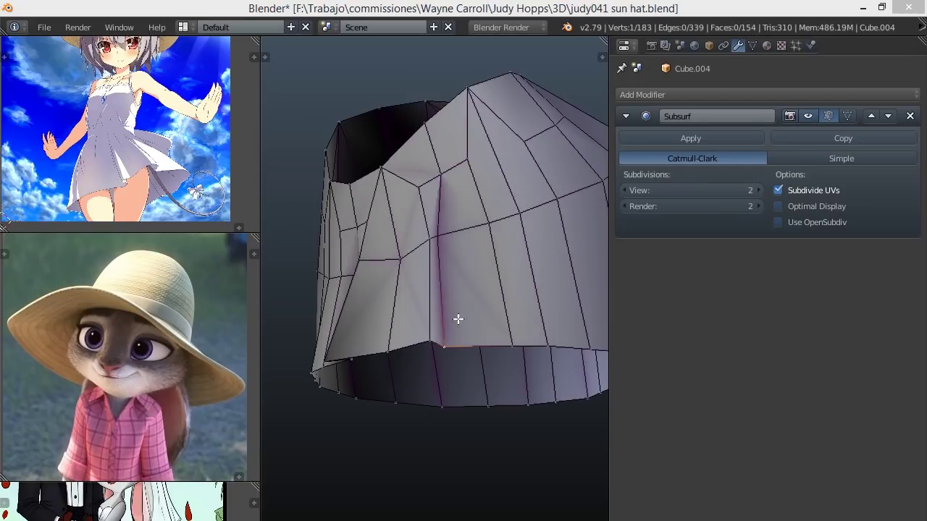
middle_drag(458, 319, 434, 254)
mouse_move(438, 341)
middle_down()
mouse_move(466, 261)
mouse_move(456, 213)
mouse_move(428, 242)
mouse_move(444, 253)
mouse_move(428, 171)
middle_up()
Step: Add a neighbouring vertex to the selection and inspect the mesh from side and above
scroll(519, 182, down, 5)
scroll(520, 182, up, 2)
scroll(430, 205, up, 3)
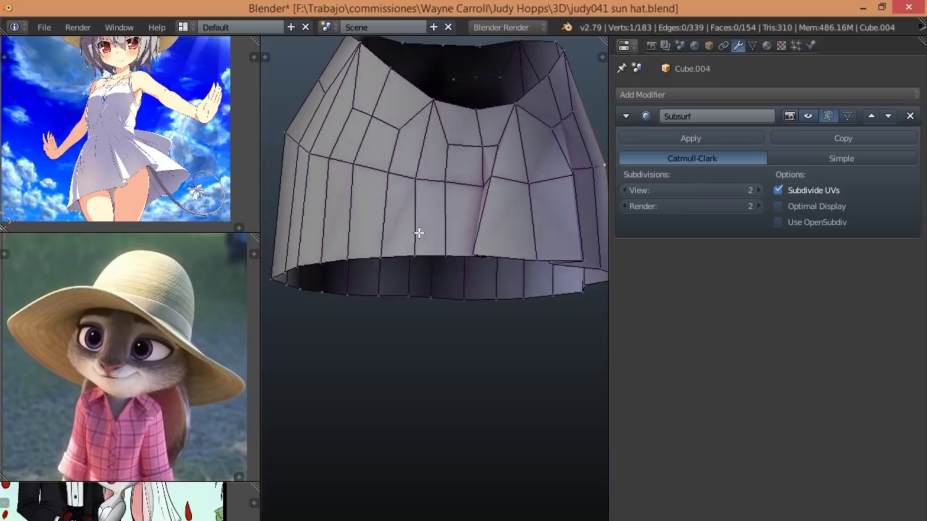
mouse_move(417, 232)
middle_down()
mouse_move(394, 145)
mouse_move(392, 177)
mouse_move(434, 248)
mouse_move(472, 253)
mouse_move(452, 179)
middle_up()
mouse_move(386, 256)
middle_down()
mouse_move(511, 232)
mouse_move(446, 243)
middle_up()
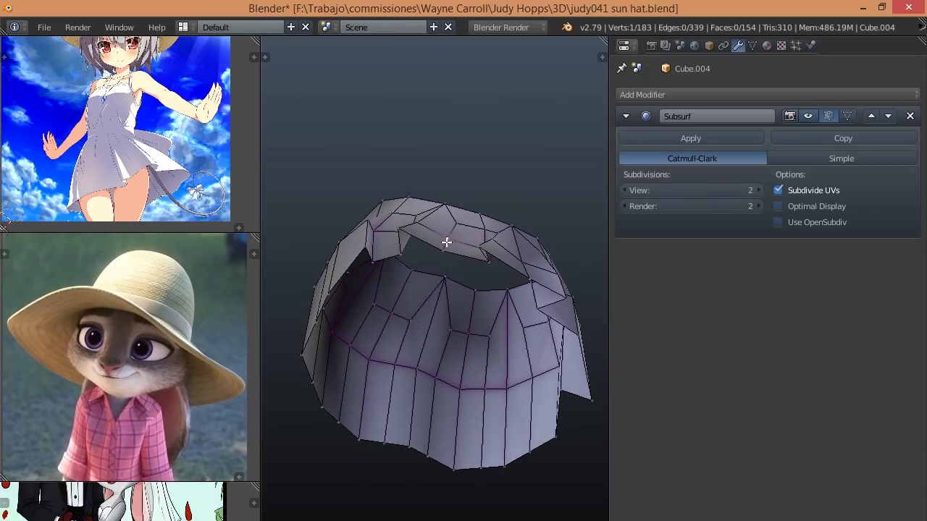
mouse_move(524, 275)
middle_down()
mouse_move(352, 249)
mouse_move(350, 264)
middle_up()
shift+right_click(350, 265)
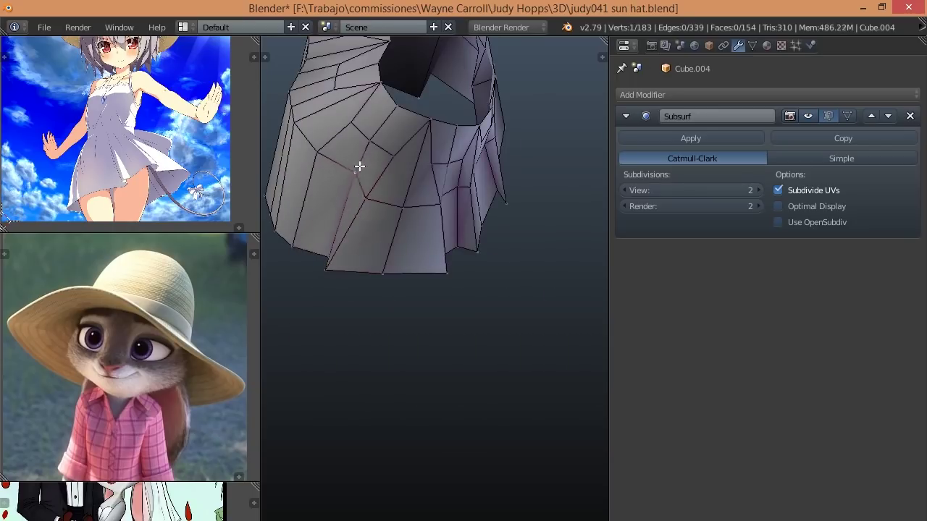
mouse_move(359, 167)
middle_down()
mouse_move(399, 201)
mouse_move(379, 189)
mouse_move(389, 246)
mouse_move(472, 259)
mouse_move(445, 201)
mouse_move(416, 319)
mouse_move(456, 248)
mouse_move(404, 300)
mouse_move(391, 374)
mouse_move(399, 425)
middle_up()
scroll(442, 347, up, 5)
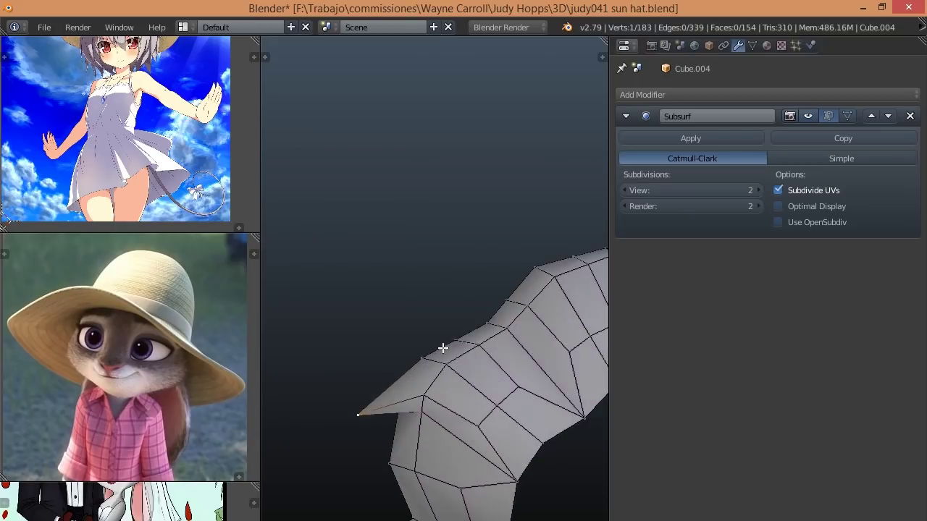
scroll(477, 331, down, 4)
mouse_move(474, 337)
middle_down()
mouse_move(443, 447)
mouse_move(397, 468)
mouse_move(332, 366)
mouse_move(385, 413)
mouse_move(431, 376)
mouse_move(411, 375)
mouse_move(450, 371)
mouse_move(404, 379)
mouse_move(441, 360)
mouse_move(471, 314)
mouse_move(460, 328)
mouse_move(404, 345)
middle_up()
Step: Preview the smoothed subdivided dress while editing, viewed from a low angle
key(Tab)
scroll(442, 379, up, 5)
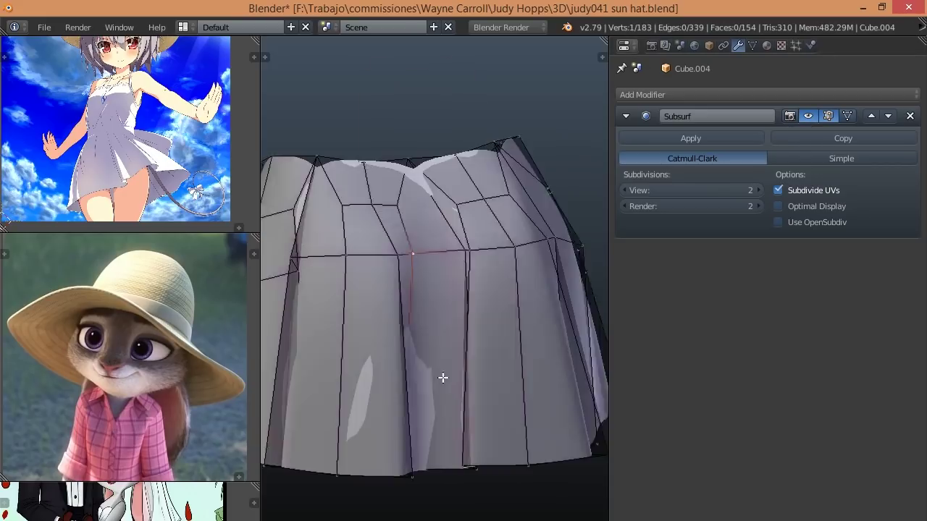
mouse_move(442, 379)
middle_down()
mouse_move(418, 258)
mouse_move(466, 352)
mouse_move(495, 375)
mouse_move(485, 401)
middle_up()
Step: Add a Solidify modifier above Subsurf with thickness 0.024 and offset 1
key(Tab)
scroll(484, 401, down, 3)
middle_drag(521, 432, 472, 417)
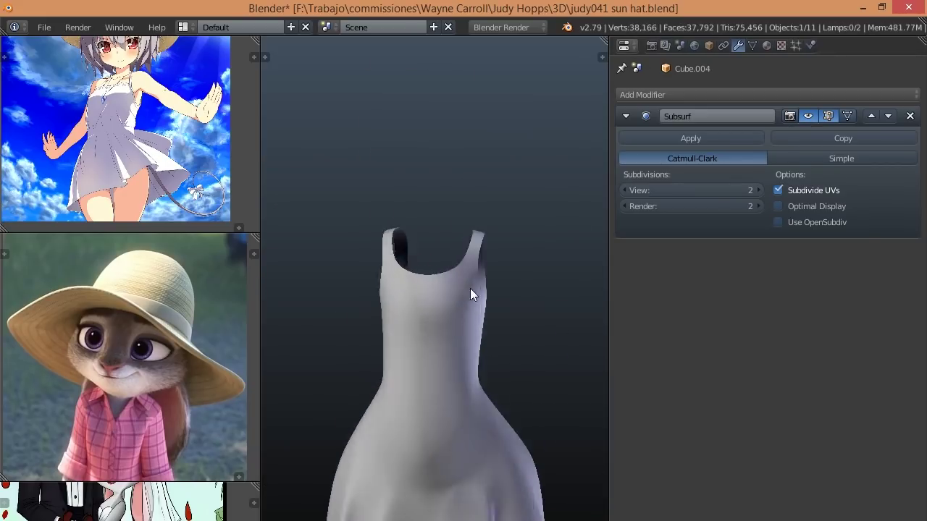
middle_drag(472, 294, 522, 289)
click(677, 95)
click(666, 326)
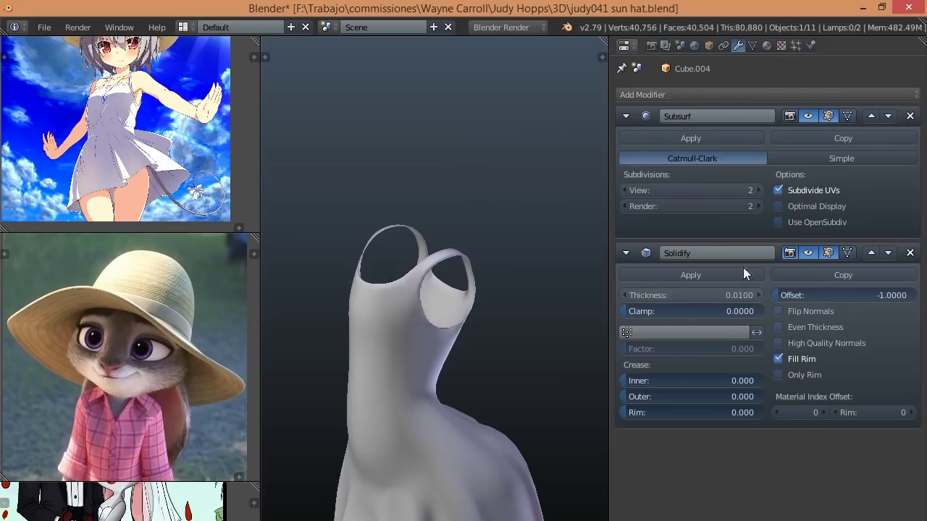
click(871, 252)
scroll(512, 281, up, 3)
scroll(411, 241, down, 2)
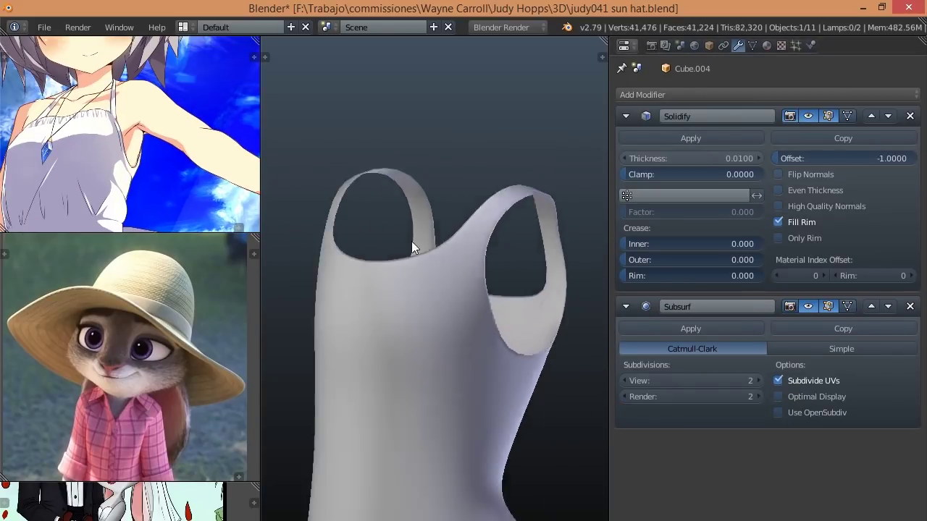
middle_drag(411, 241, 507, 239)
mouse_move(434, 290)
middle_down()
mouse_move(471, 239)
mouse_move(494, 260)
mouse_move(321, 253)
mouse_move(333, 214)
mouse_move(447, 244)
middle_up()
key(Tab)
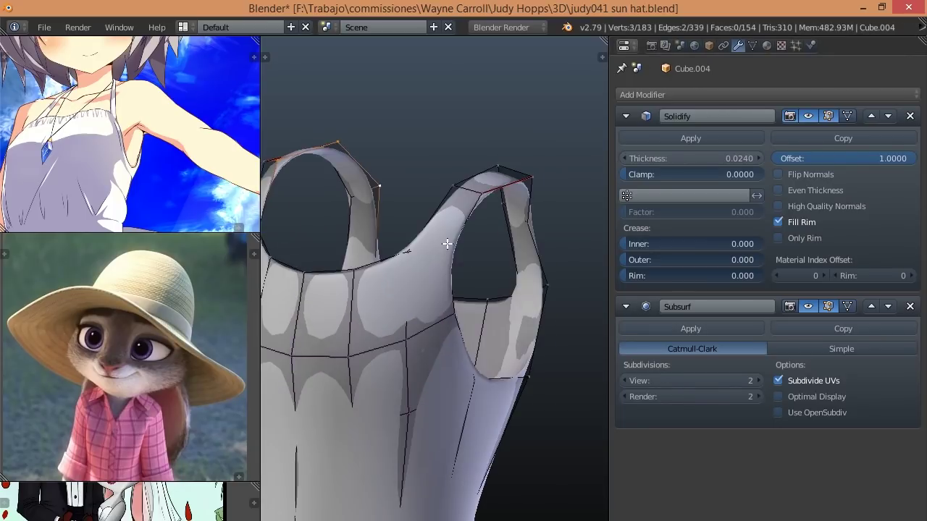
Step: Undo the last added geometry and turn off Solidify's edit-mode display on the dress
key(ctrl+z)
mouse_move(404, 274)
middle_down()
mouse_move(451, 267)
mouse_move(422, 253)
mouse_move(344, 248)
middle_up()
scroll(344, 248, up, 2)
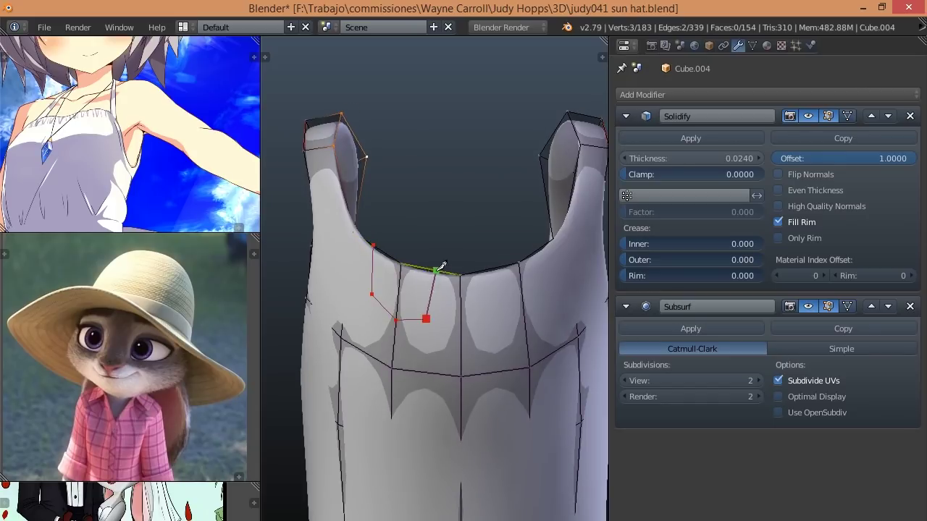
click(827, 116)
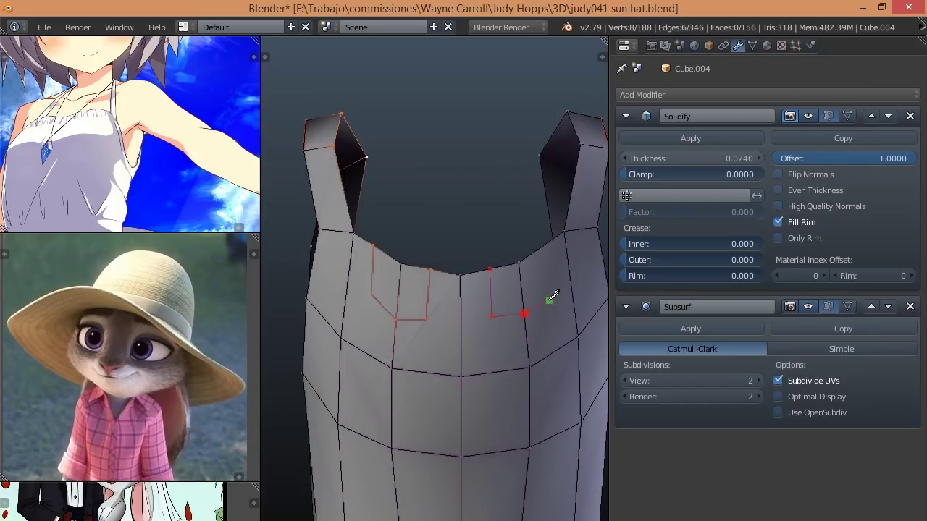
middle_drag(455, 322, 370, 262)
Step: Knife a V-shaped cut and a second cut into the dress neckline
key(k)
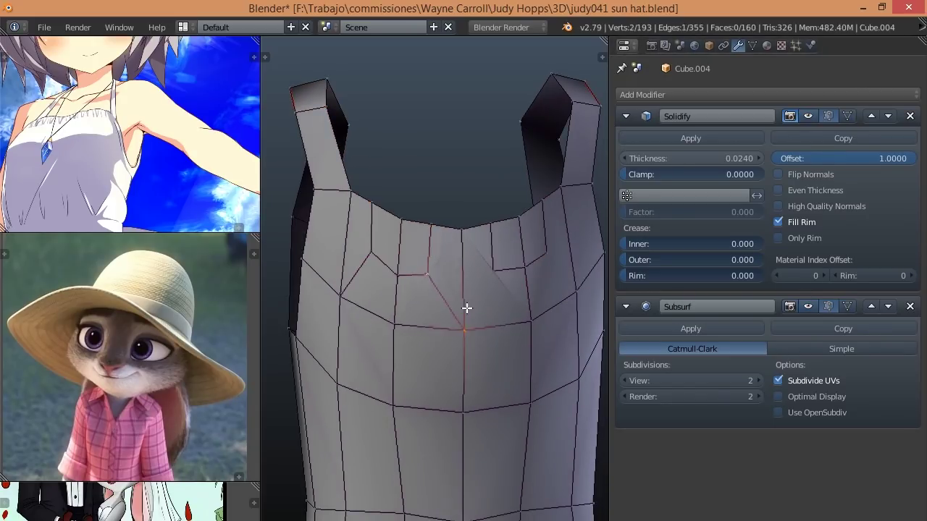
key(Return)
mouse_move(467, 307)
middle_down()
mouse_move(374, 236)
mouse_move(337, 244)
mouse_move(351, 229)
mouse_move(389, 263)
mouse_move(408, 213)
mouse_move(354, 181)
mouse_move(335, 215)
middle_up()
right_click(337, 244)
key(k)
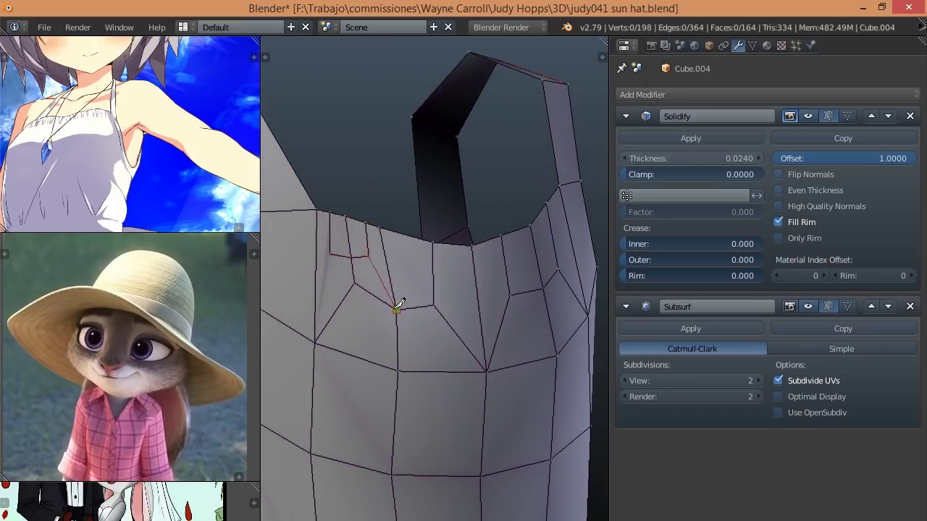
click(397, 307)
key(Return)
middle_drag(399, 304, 363, 263)
Step: Cut through the neckline and join two neckline vertices with a new edge
right_click(412, 289)
mouse_move(339, 319)
middle_down()
mouse_move(412, 288)
mouse_move(411, 231)
middle_up()
right_click(375, 275)
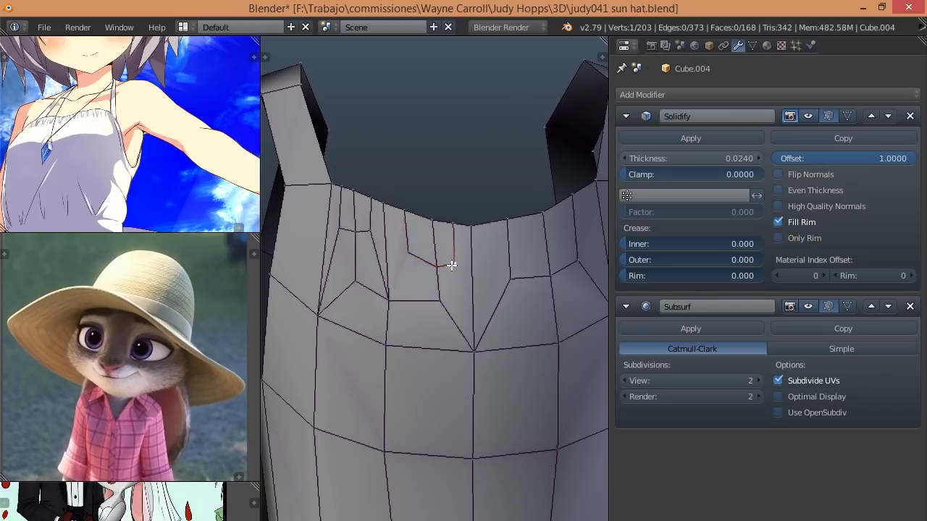
mouse_move(406, 257)
middle_down()
mouse_move(428, 275)
mouse_move(409, 247)
mouse_move(444, 217)
middle_up()
key(Return)
key(j)
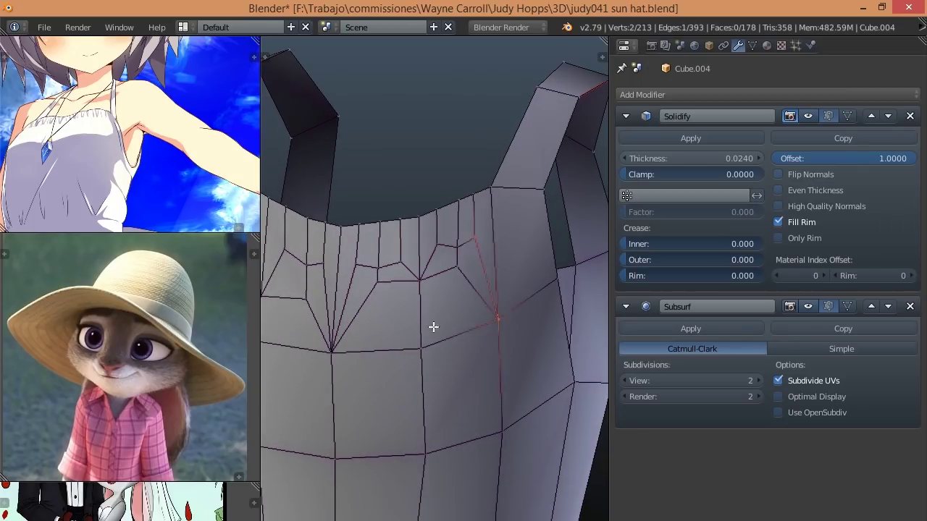
key(a)
Step: Knife a new cut across the front neckline
middle_drag(433, 326, 421, 289)
key(ctrl+z)
mouse_move(382, 312)
middle_down()
mouse_move(493, 306)
mouse_move(413, 306)
middle_up()
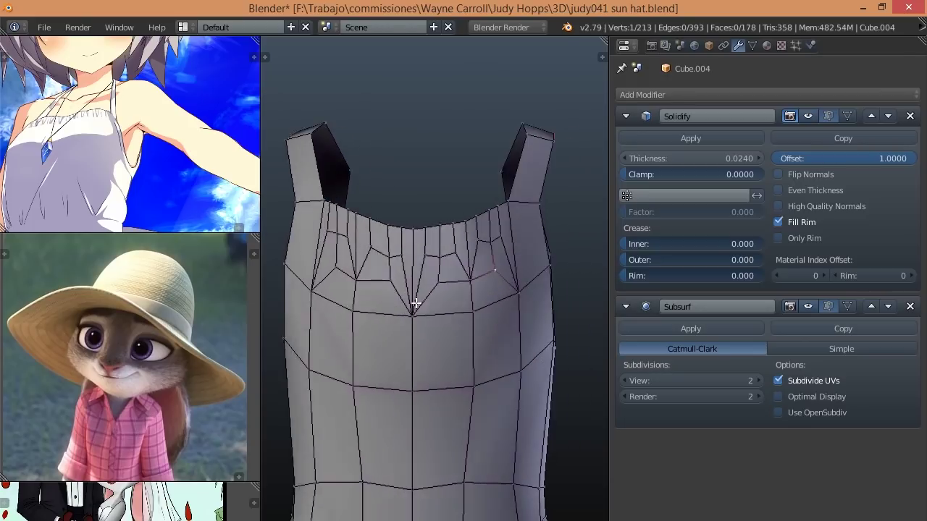
scroll(412, 306, up, 3)
click(373, 281)
key(Return)
mouse_move(376, 277)
middle_down()
mouse_move(418, 310)
mouse_move(463, 269)
mouse_move(403, 260)
mouse_move(410, 298)
mouse_move(435, 296)
middle_up()
Step: Undo the faulty neckline cut and select vertices and edges along the neckline
key(ctrl+z)
scroll(437, 314, down, 3)
scroll(403, 261, up, 3)
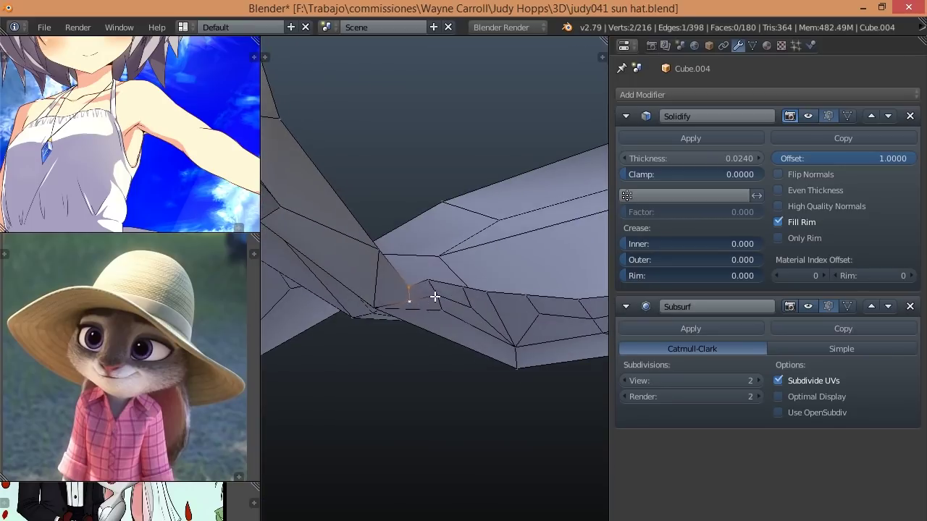
scroll(383, 321, up, 3)
mouse_move(383, 320)
middle_down()
mouse_move(486, 323)
mouse_move(446, 309)
mouse_move(456, 327)
mouse_move(407, 321)
mouse_move(453, 280)
mouse_move(427, 326)
mouse_move(459, 304)
mouse_move(447, 263)
mouse_move(374, 439)
mouse_move(393, 416)
mouse_move(420, 413)
mouse_move(424, 372)
mouse_move(383, 393)
mouse_move(449, 372)
mouse_move(431, 359)
mouse_move(463, 355)
mouse_move(480, 331)
mouse_move(463, 337)
mouse_move(462, 316)
mouse_move(480, 399)
mouse_move(503, 383)
mouse_move(380, 287)
mouse_move(424, 291)
mouse_move(458, 273)
mouse_move(441, 300)
mouse_move(467, 332)
mouse_move(427, 312)
mouse_move(414, 328)
mouse_move(566, 271)
middle_up()
scroll(384, 325, down, 3)
shift+click(427, 326)
click(447, 263)
click(417, 371)
click(464, 338)
shift+click(463, 326)
Step: Toggle out of Edit Mode to check the smoothed, pleated dress
key(Tab)
key(Tab)
key(ctrl+Tab)
key(Tab)
scroll(497, 324, up, 4)
key(Tab)
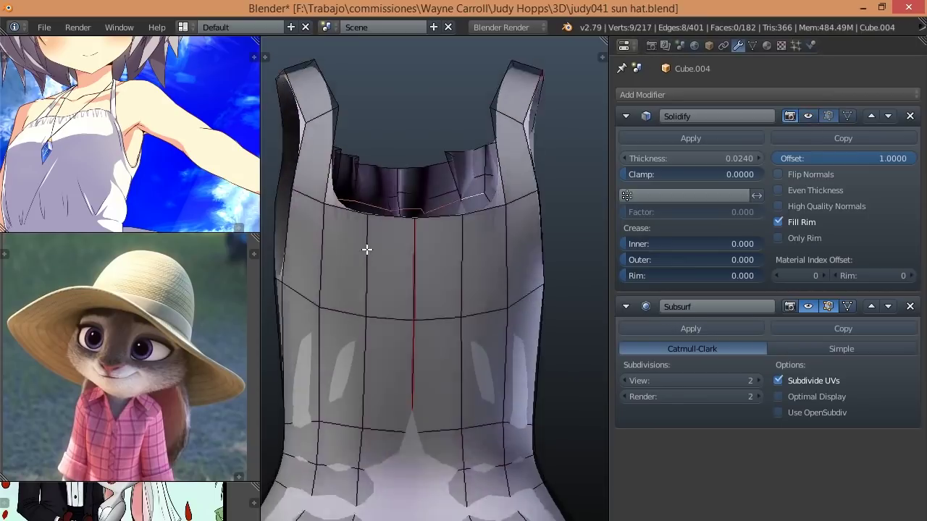
Step: Knife several new cuts just below the front neckline
scroll(366, 249, up, 3)
key(k)
middle_drag(409, 219, 448, 215)
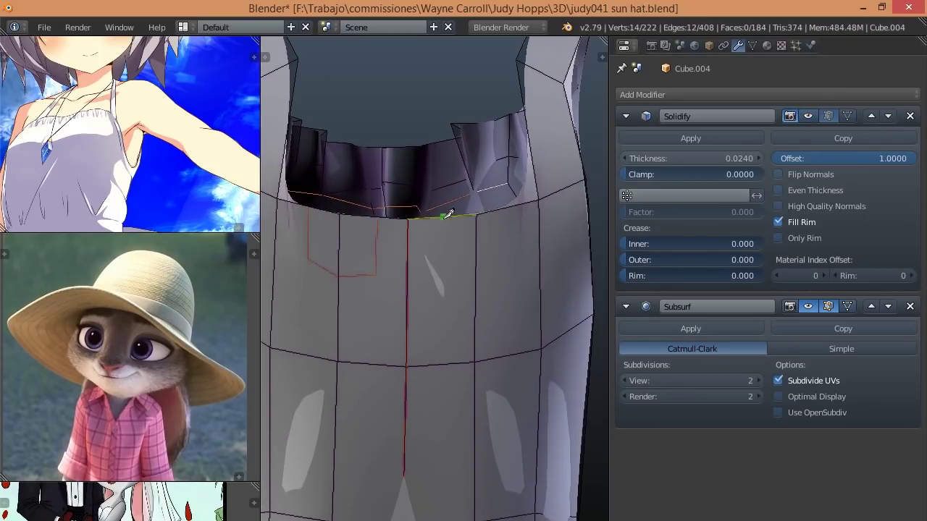
key(Return)
middle_drag(434, 246, 345, 186)
key(k)
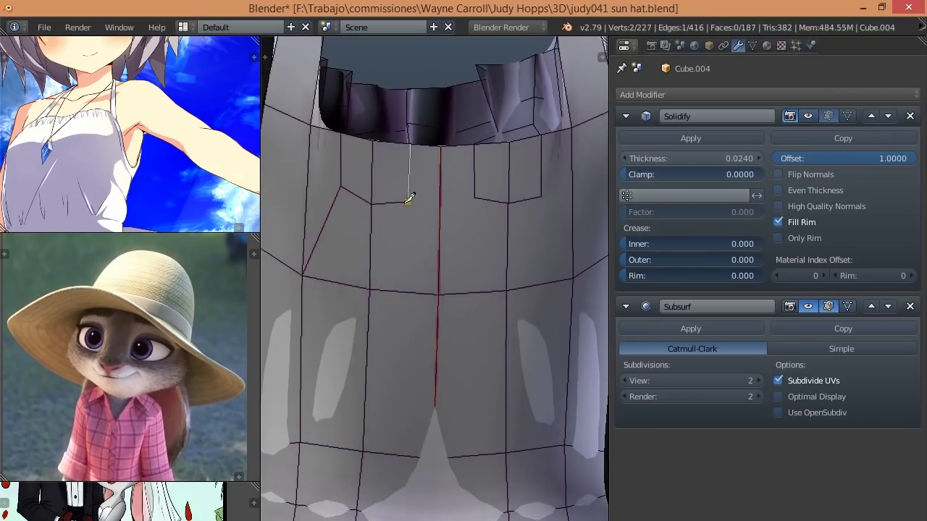
middle_drag(474, 255, 528, 201)
key(Return)
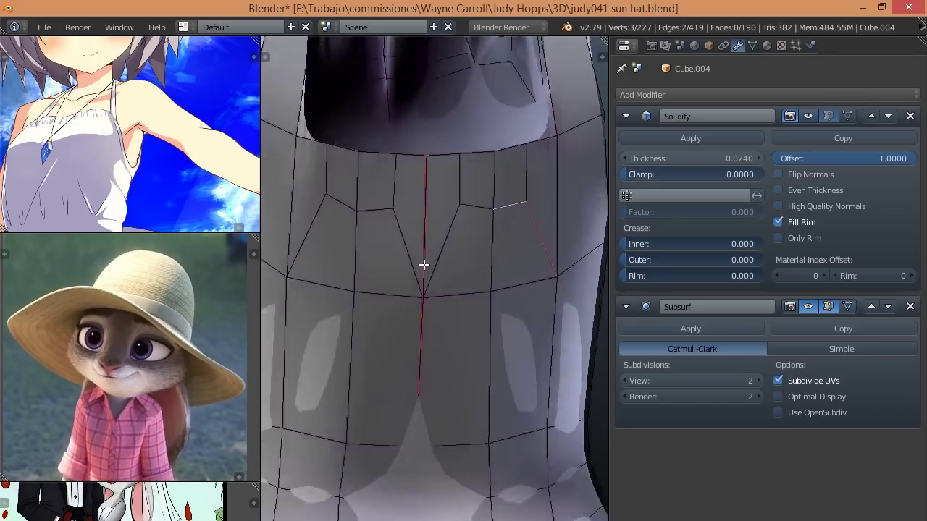
middle_drag(424, 265, 401, 287)
key(Return)
Step: Add more neckline cuts from vertex to vertex, closing a cut outline
mouse_move(406, 253)
middle_down()
mouse_move(439, 250)
mouse_move(413, 233)
middle_up()
key(k)
click(413, 234)
key(Return)
mouse_move(469, 275)
middle_down()
mouse_move(408, 254)
mouse_move(461, 249)
mouse_move(399, 271)
mouse_move(358, 256)
mouse_move(368, 219)
middle_up()
click(437, 232)
key(Return)
click(478, 265)
key(Return)
Step: Cut a new edge from a neckline vertex to the centre seam
key(k)
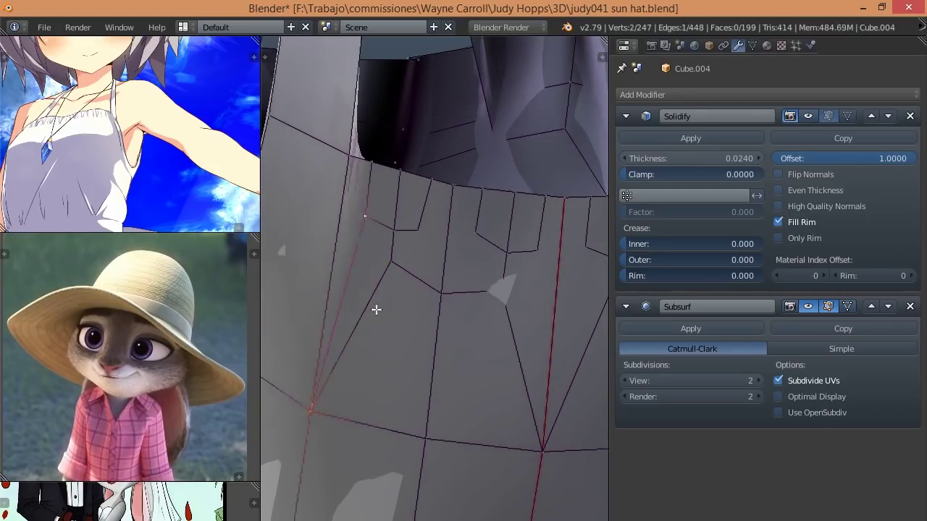
mouse_move(375, 310)
middle_down()
mouse_move(420, 224)
mouse_move(447, 285)
mouse_move(436, 263)
mouse_move(461, 364)
middle_up()
click(420, 224)
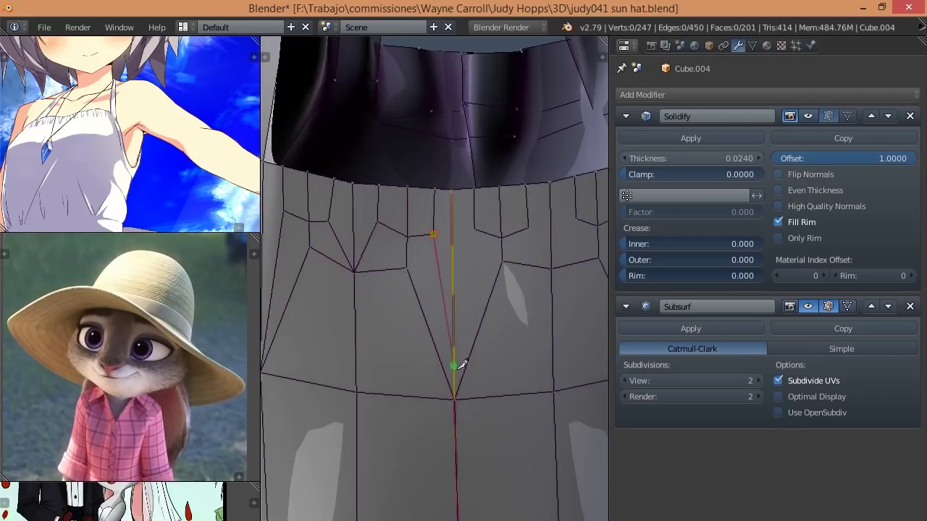
click(467, 232)
key(Return)
mouse_move(467, 232)
middle_down()
mouse_move(502, 308)
mouse_move(439, 310)
mouse_move(464, 261)
middle_up()
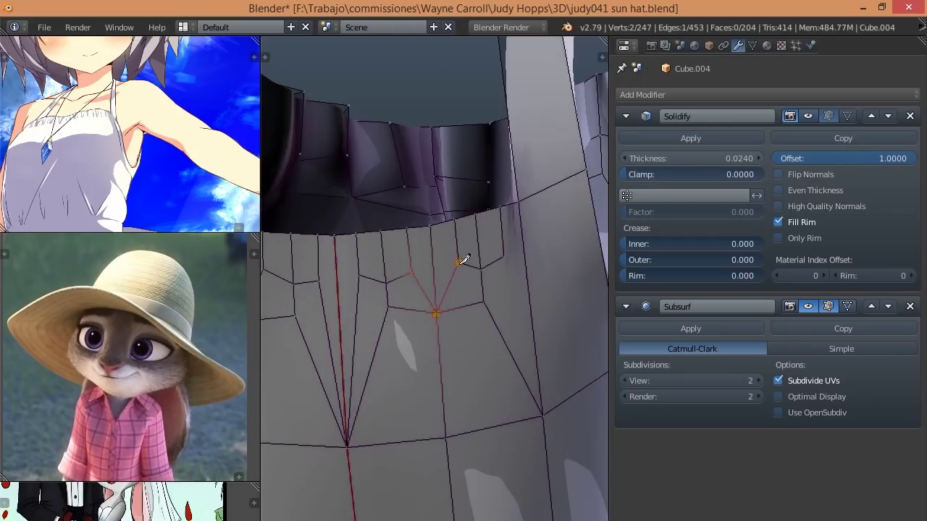
middle_drag(477, 221, 527, 274)
Step: Select the thin triangular face in face mode and finish a cut from the neckline edge
key(k)
key(a)
middle_drag(404, 320, 421, 322)
key(3)
right_click(421, 322)
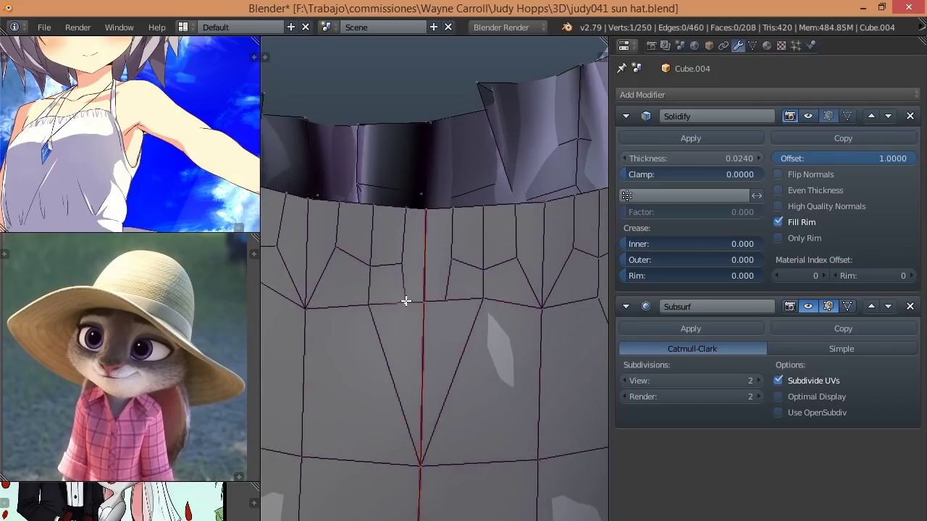
click(464, 253)
key(Return)
scroll(362, 306, down, 3)
Step: Inspect the dress from the side, pick a vertex, then clear the selection
middle_drag(363, 307, 262, 313)
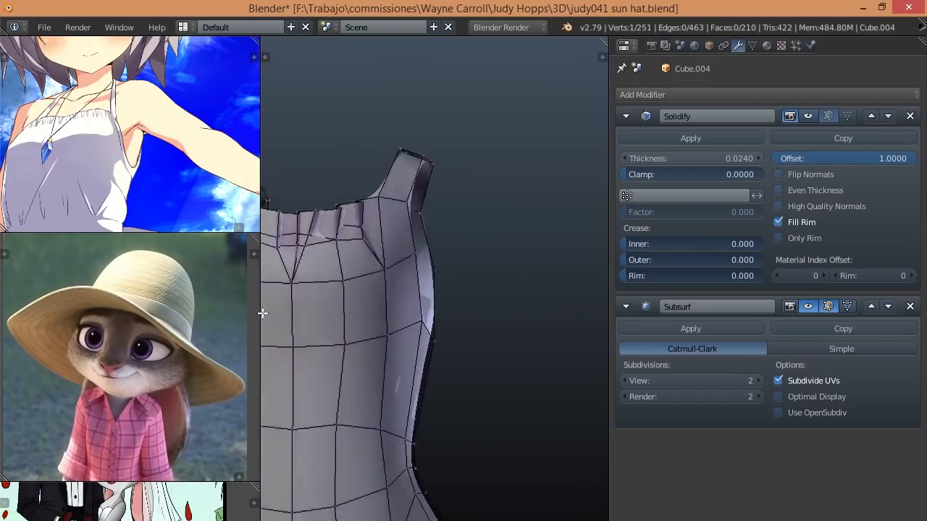
middle_drag(409, 309, 364, 200)
shift+right_click(394, 224)
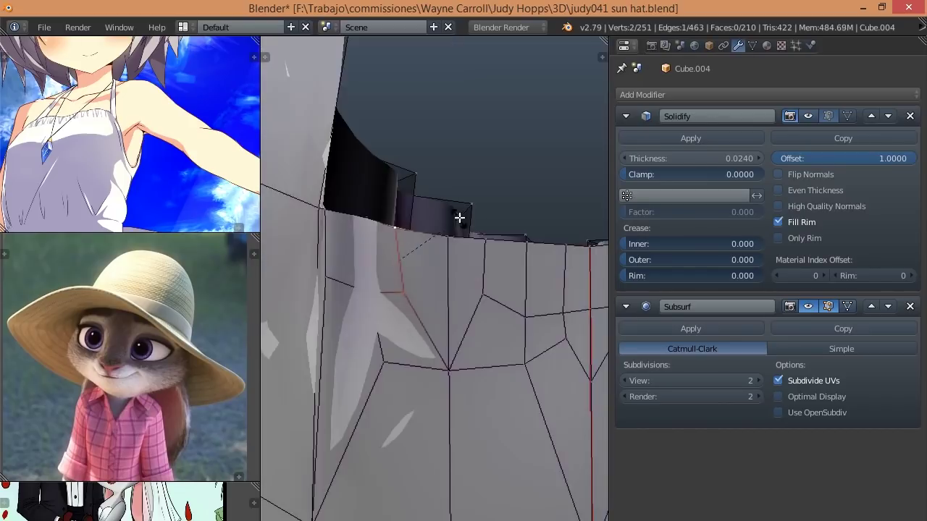
key(a)
mouse_move(459, 217)
middle_down()
mouse_move(411, 261)
mouse_move(379, 265)
middle_up()
scroll(484, 248, down, 4)
scroll(484, 249, up, 5)
Step: Select three neckline vertices from a frontal view
mouse_move(485, 248)
middle_down()
mouse_move(567, 337)
mouse_move(485, 254)
mouse_move(437, 300)
mouse_move(538, 362)
mouse_move(441, 331)
middle_up()
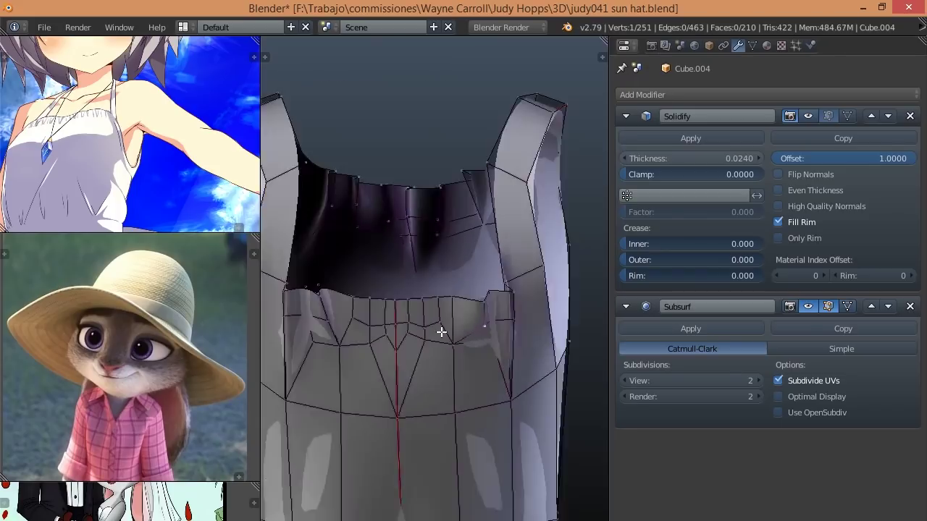
scroll(441, 332, up, 2)
mouse_move(527, 356)
middle_down()
mouse_move(538, 316)
mouse_move(548, 325)
mouse_move(498, 337)
mouse_move(504, 372)
mouse_move(370, 317)
mouse_move(404, 368)
mouse_move(453, 299)
mouse_move(428, 405)
mouse_move(480, 408)
mouse_move(424, 267)
mouse_move(413, 311)
middle_up()
shift+right_click(428, 406)
right_click(413, 311)
mouse_move(434, 350)
middle_down()
mouse_move(455, 403)
mouse_move(465, 356)
mouse_move(471, 362)
mouse_move(454, 376)
mouse_move(490, 348)
mouse_move(502, 410)
mouse_move(467, 389)
mouse_move(466, 432)
middle_up()
shift+right_click(454, 377)
Step: Switch between Object and Edit Mode to check the smoothed neckline from the front and above
key(Tab)
key(KP_1)
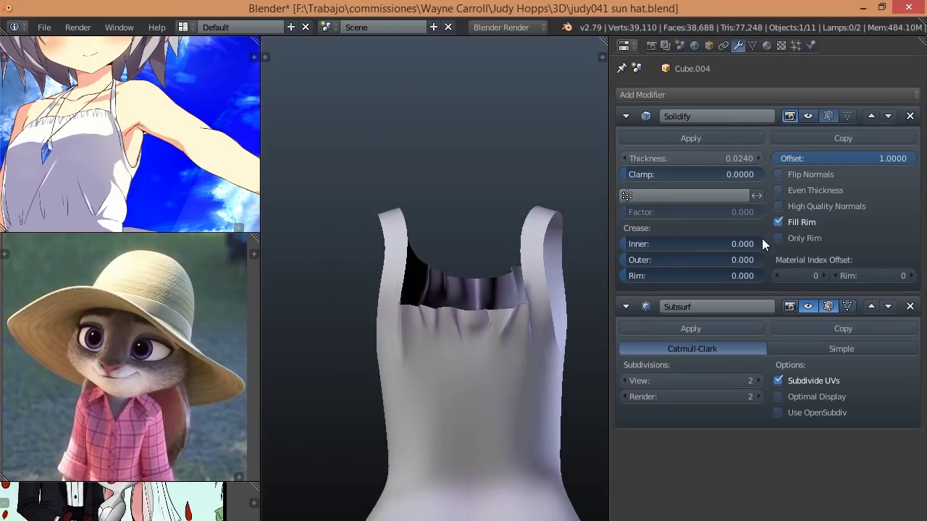
key(Tab)
key(KP_Decimal)
mouse_move(497, 269)
middle_down()
mouse_move(441, 292)
mouse_move(502, 251)
mouse_move(482, 286)
mouse_move(413, 304)
mouse_move(433, 287)
mouse_move(434, 300)
middle_up()
key(a)
scroll(390, 331, down, 3)
key(Tab)
middle_drag(390, 331, 791, 292)
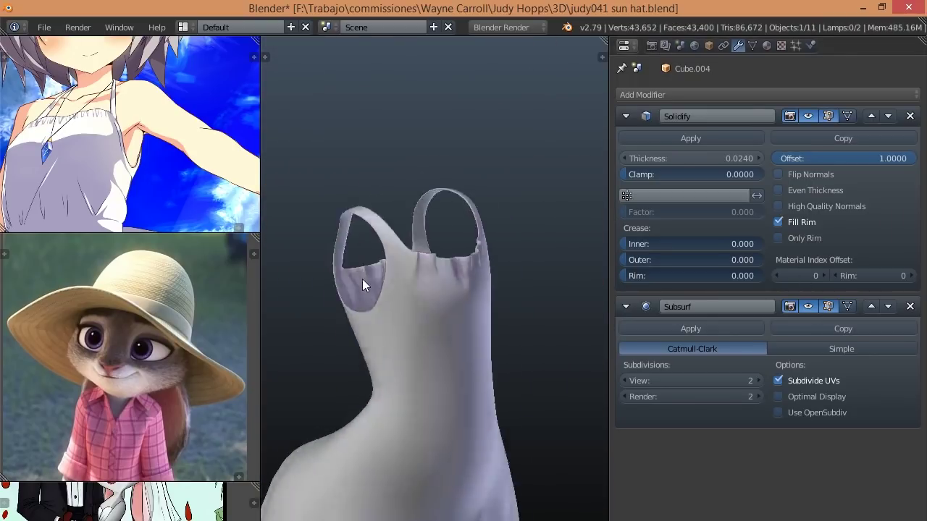
key(Tab)
scroll(427, 302, up, 3)
scroll(405, 244, up, 2)
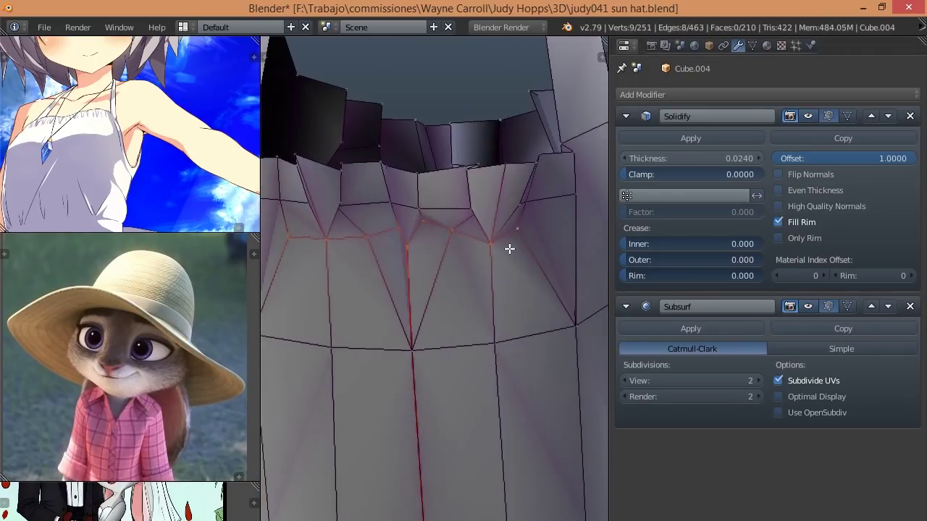
Step: Pick a neckline vertex, then leave Edit Mode and view the smooth dress from the side
mouse_move(509, 248)
middle_down()
mouse_move(304, 186)
mouse_move(472, 207)
mouse_move(459, 190)
mouse_move(441, 220)
middle_up()
right_click(441, 220)
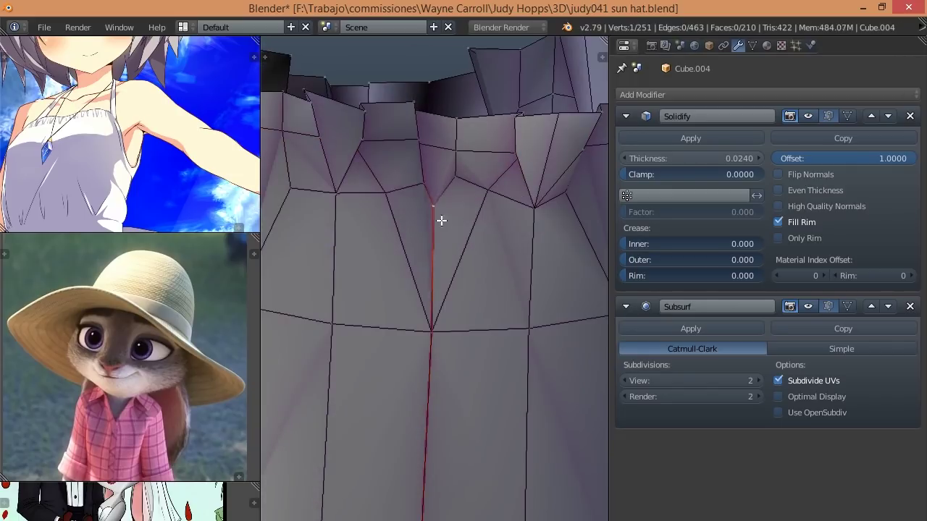
scroll(441, 220, down, 3)
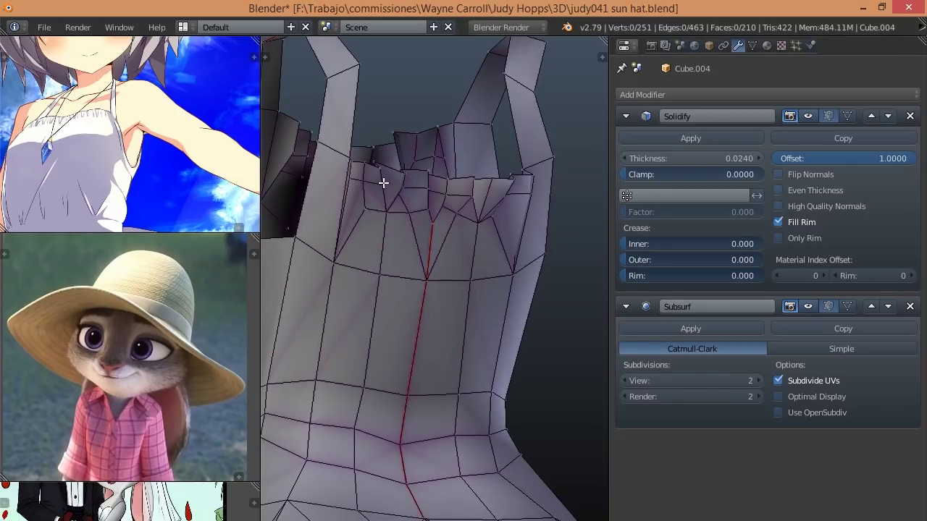
middle_drag(383, 183, 405, 239)
scroll(84, 393, down, 2)
mouse_move(435, 290)
middle_down()
mouse_move(463, 282)
mouse_move(482, 293)
mouse_move(361, 275)
middle_up()
key(Tab)
middle_drag(320, 304, 493, 286)
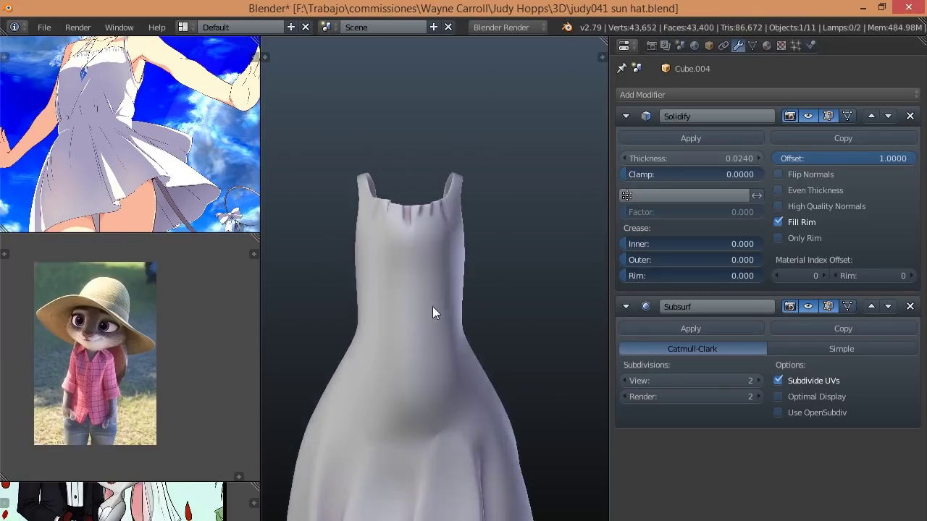
scroll(385, 327, up, 2)
Step: Confirm the resized waist edge loop and toggle the Solidify display off and back on
shift+middle_drag(499, 234, 463, 276)
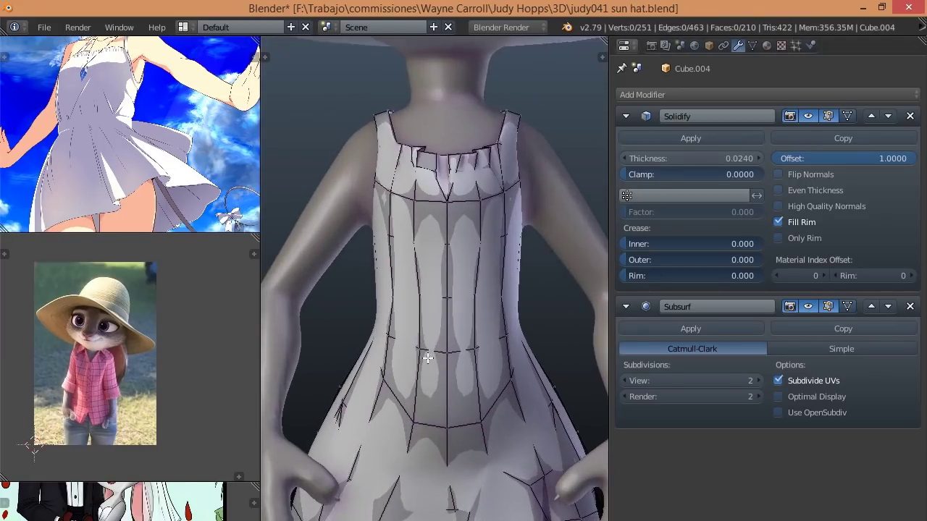
scroll(412, 319, up, 1)
click(584, 317)
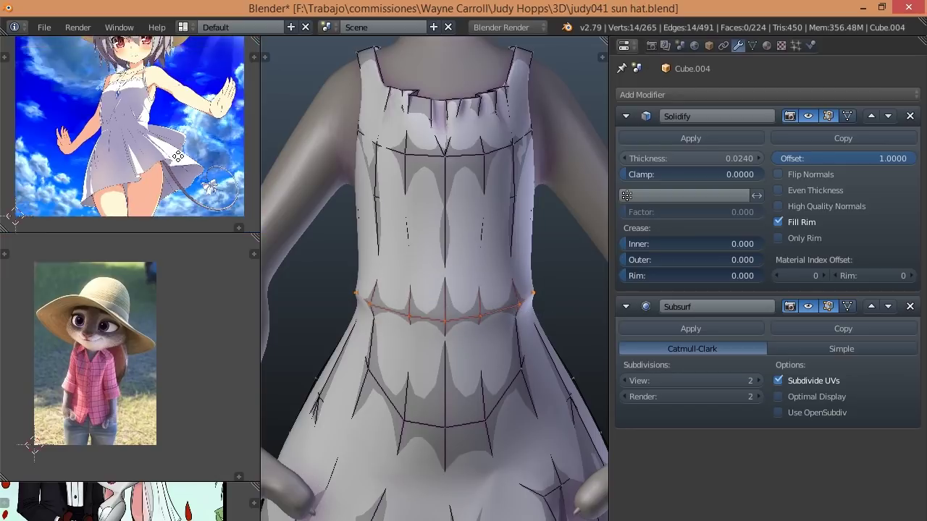
mouse_move(423, 244)
shift+middle_down()
mouse_move(423, 280)
mouse_move(374, 303)
shift+middle_up()
scroll(374, 303, up, 2)
click(808, 116)
click(808, 116)
scroll(427, 277, up, 2)
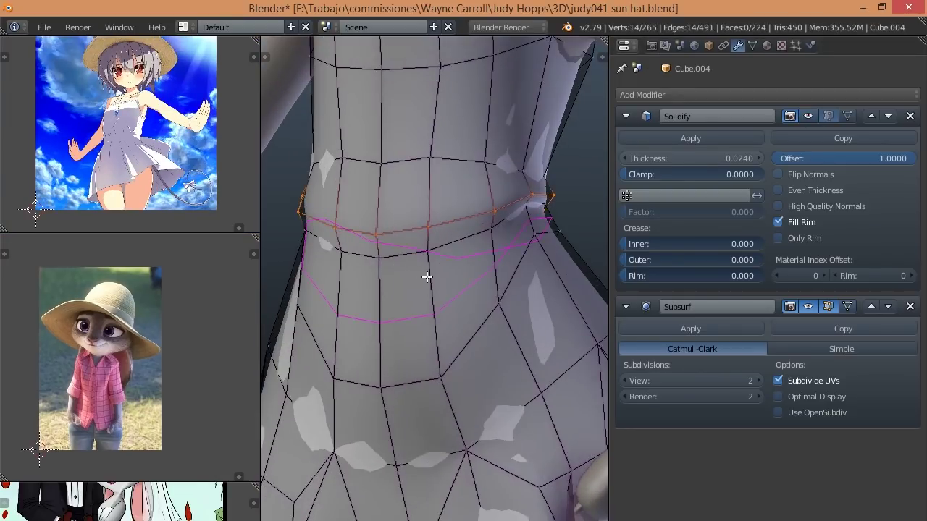
Step: Select the extra waist loop and dissolve it with Ctrl+X
mouse_move(425, 279)
shift+middle_down()
mouse_move(471, 215)
mouse_move(496, 248)
shift+middle_up()
scroll(459, 174, up, 3)
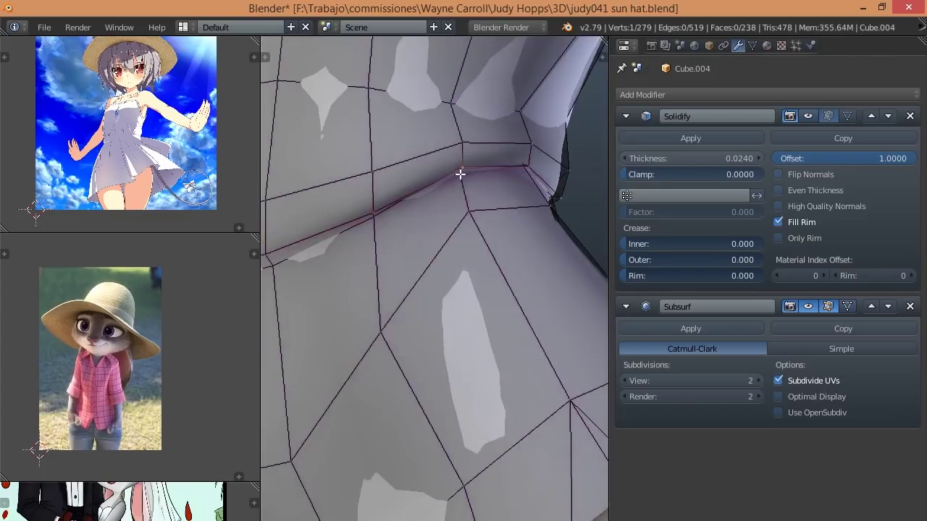
right_click(461, 186)
scroll(462, 186, down, 6)
scroll(425, 263, up, 4)
alt+right_click(432, 263)
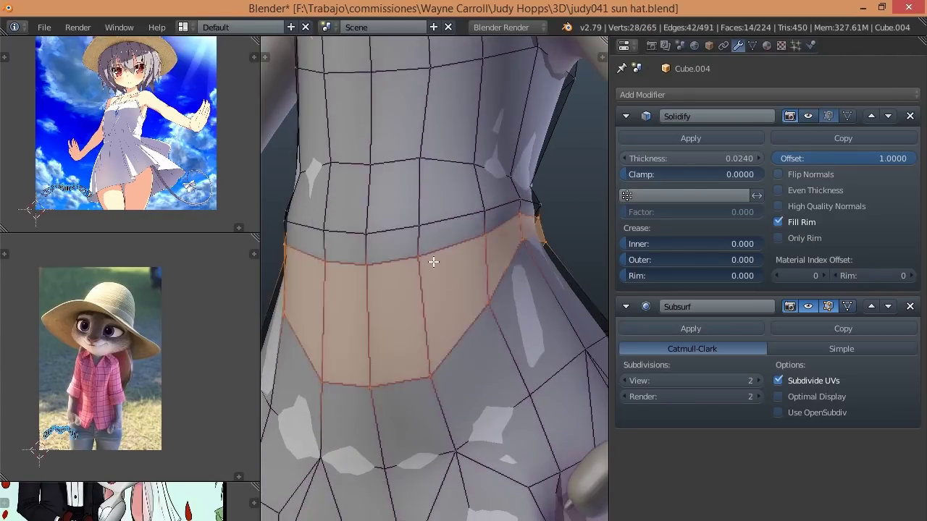
key(ctrl+x)
click(566, 257)
Step: Return to Object Mode and select the sun hat
key(Tab)
scroll(507, 250, down, 4)
mouse_move(442, 244)
middle_down()
mouse_move(516, 237)
mouse_move(454, 156)
mouse_move(577, 257)
middle_up()
scroll(443, 256, down, 3)
right_click(442, 109)
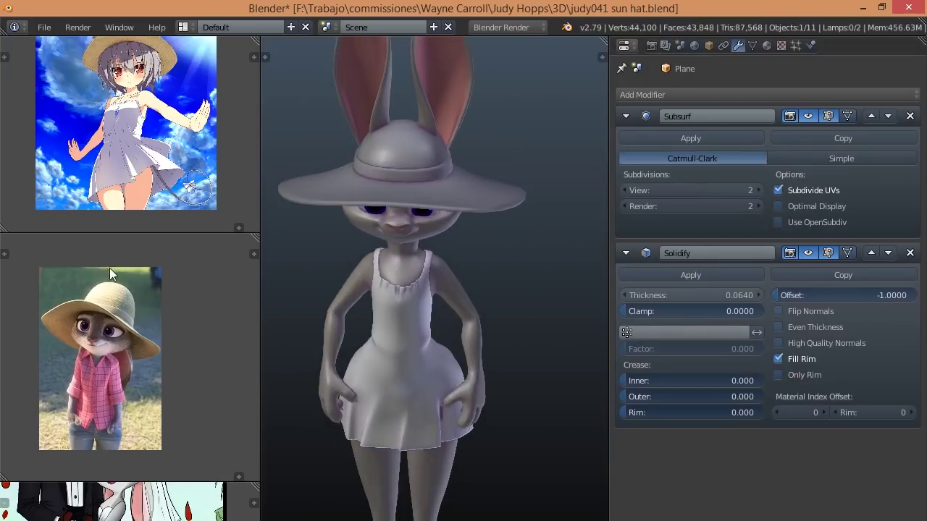
middle_drag(442, 109, 370, 228)
Step: Give the sun hat a new material with a beige straw diffuse colour
scroll(513, 241, up, 3)
middle_drag(513, 241, 344, 320)
click(767, 45)
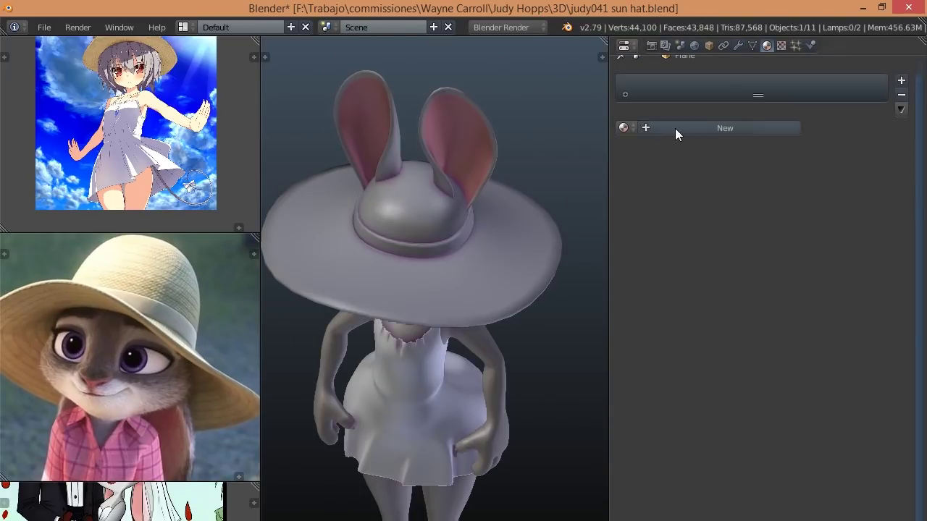
click(674, 128)
click(688, 305)
click(738, 255)
click(141, 272)
Step: Check the hat from the front and raise its diffuse intensity to 1.000
middle_drag(405, 217, 406, 304)
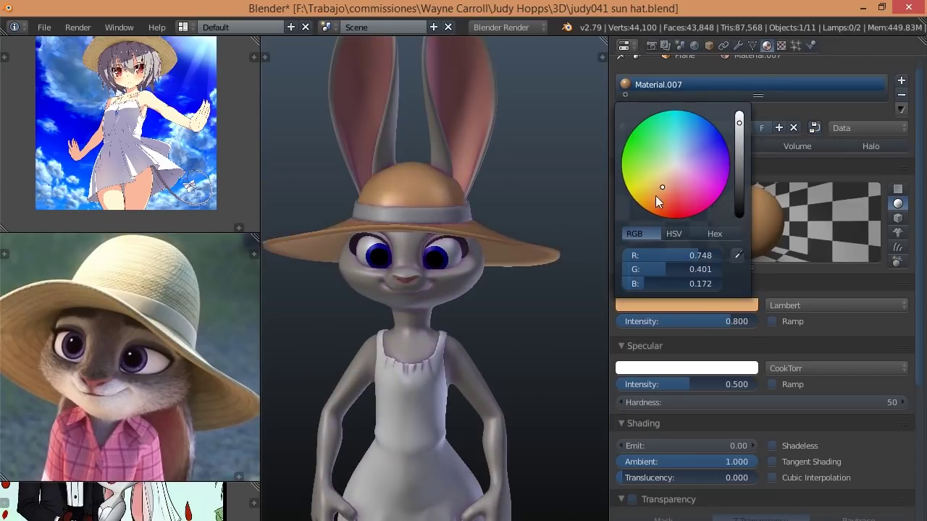
drag(655, 196, 663, 177)
scroll(440, 237, up, 2)
mouse_move(439, 237)
middle_down()
mouse_move(396, 259)
mouse_move(435, 290)
middle_up()
scroll(435, 289, down, 3)
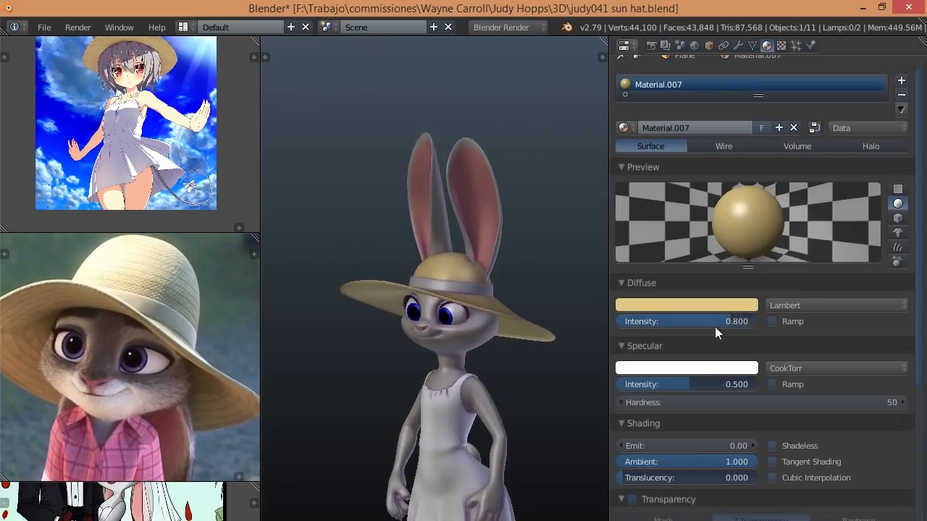
drag(715, 326, 767, 326)
Step: Orbit and zoom in to a back view of the dress
scroll(447, 326, up, 2)
mouse_move(477, 250)
middle_down()
mouse_move(447, 325)
mouse_move(536, 307)
middle_up()
scroll(536, 307, up, 1)
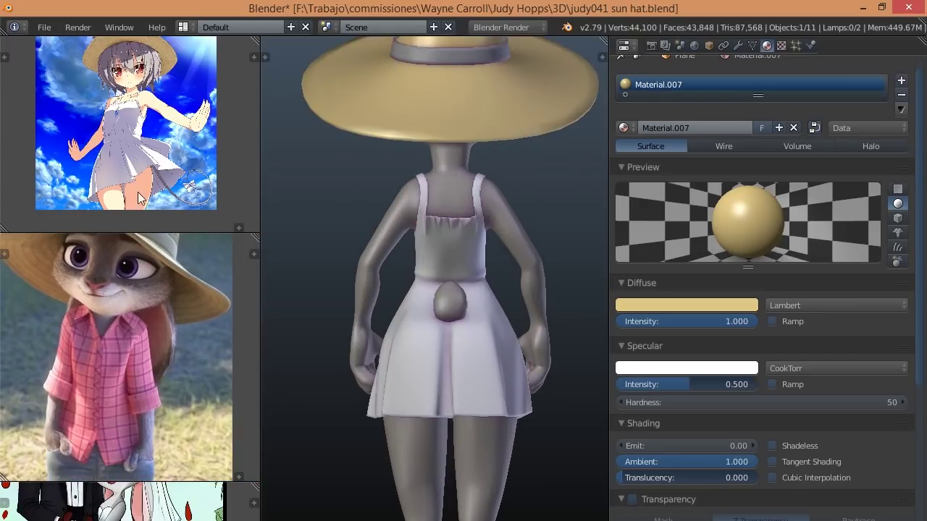
scroll(139, 200, up, 2)
scroll(431, 210, up, 1)
scroll(444, 277, up, 2)
Step: Add a cube and scale it down to a small box at the dress's back waist
key(shift+a)
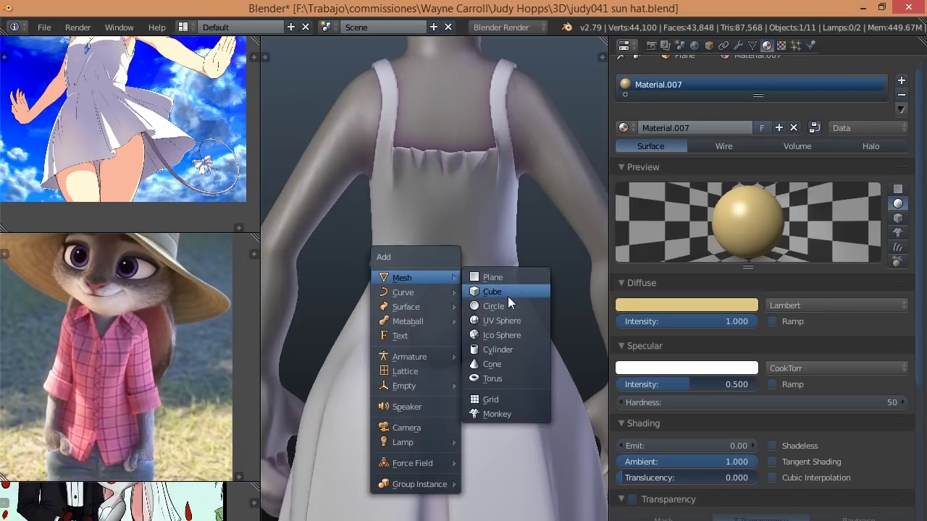
click(507, 296)
scroll(436, 295, down, 3)
key(KP_3)
key(ctrl+KP_1)
scroll(434, 289, up, 3)
key(Tab)
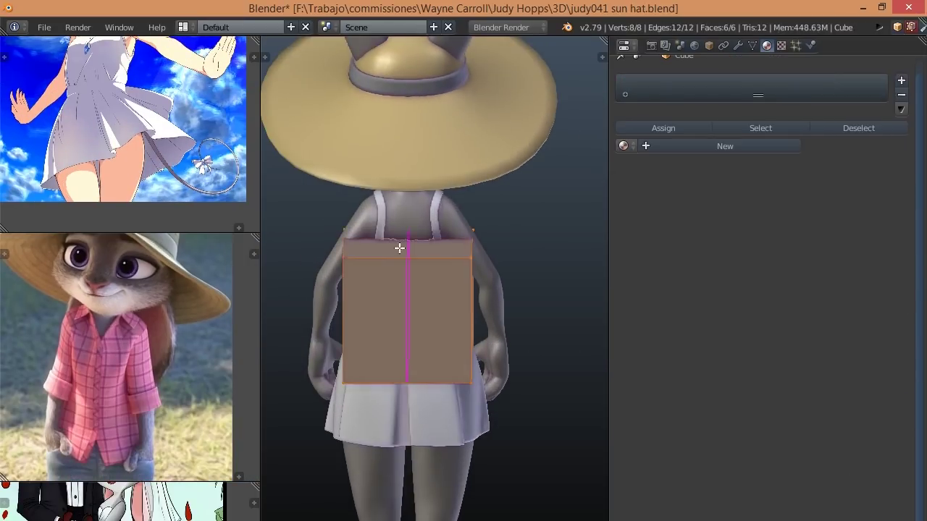
key(s)
click(443, 269)
Step: Delete one face of the small bow cube
middle_drag(442, 268, 478, 296)
scroll(479, 296, up, 3)
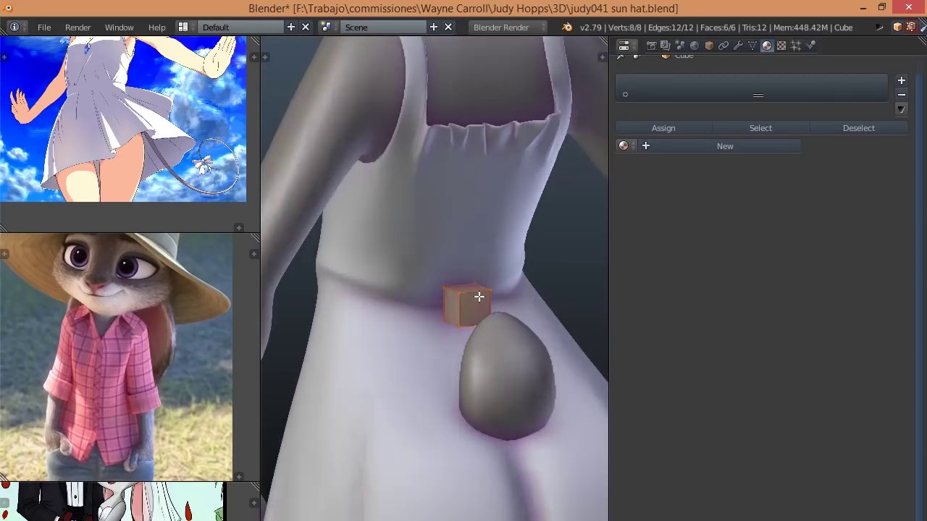
key(ctrl+Tab)
click(450, 331)
key(x)
click(479, 222)
Step: Add a Subdivision Surface modifier to smooth the bow shape
click(738, 45)
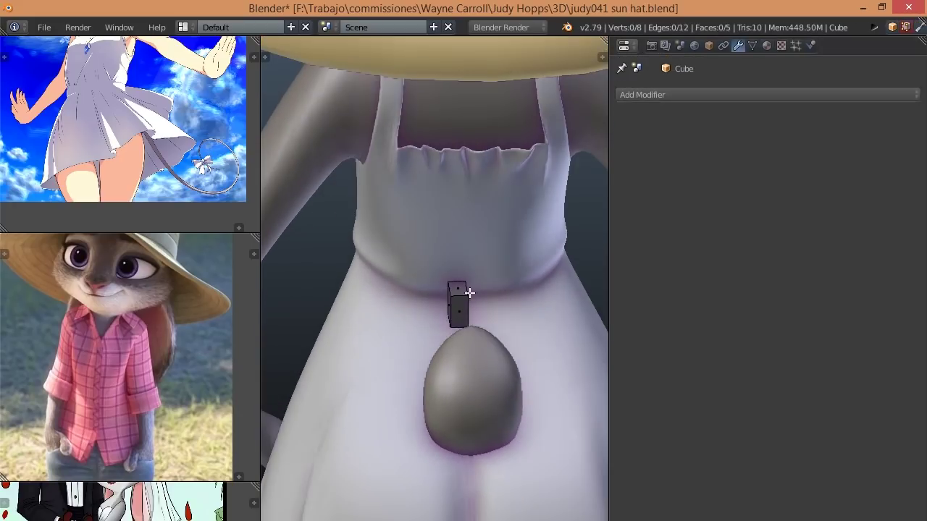
middle_drag(375, 305, 315, 308)
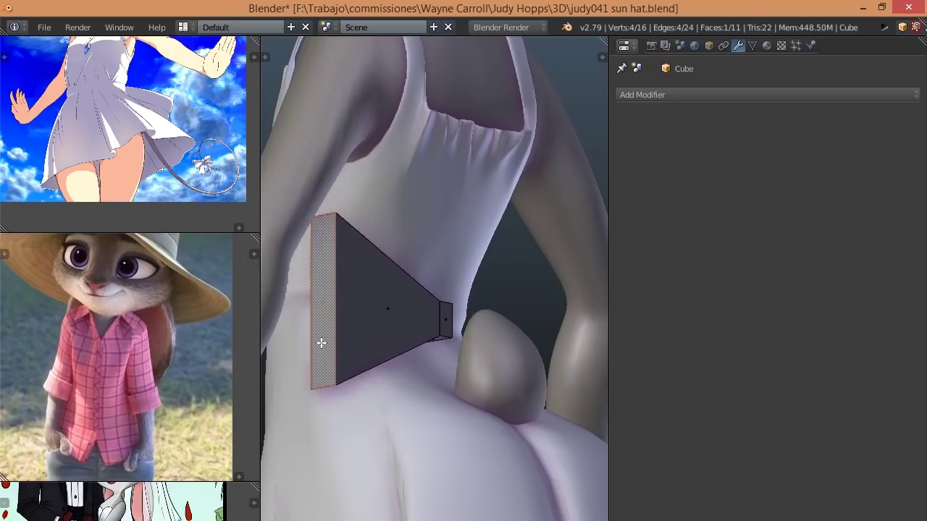
mouse_move(321, 342)
middle_down()
mouse_move(356, 342)
mouse_move(373, 305)
middle_up()
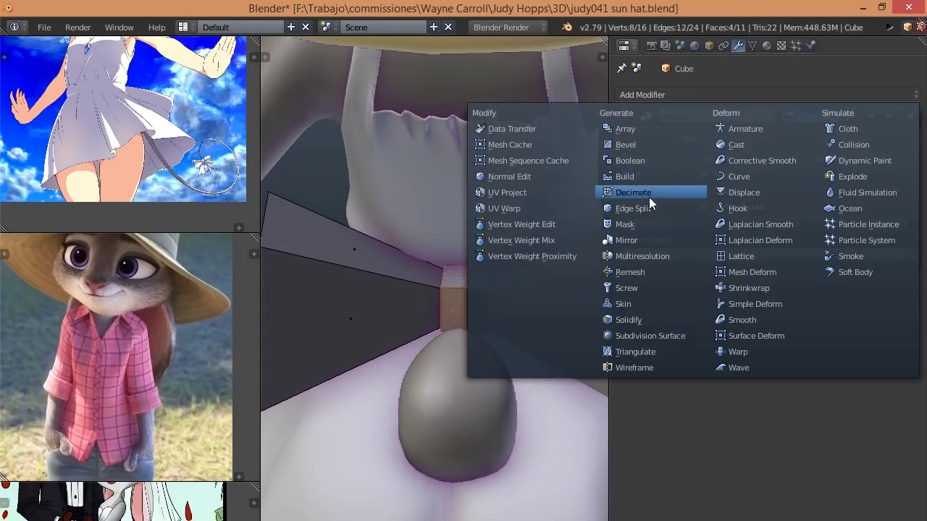
click(645, 335)
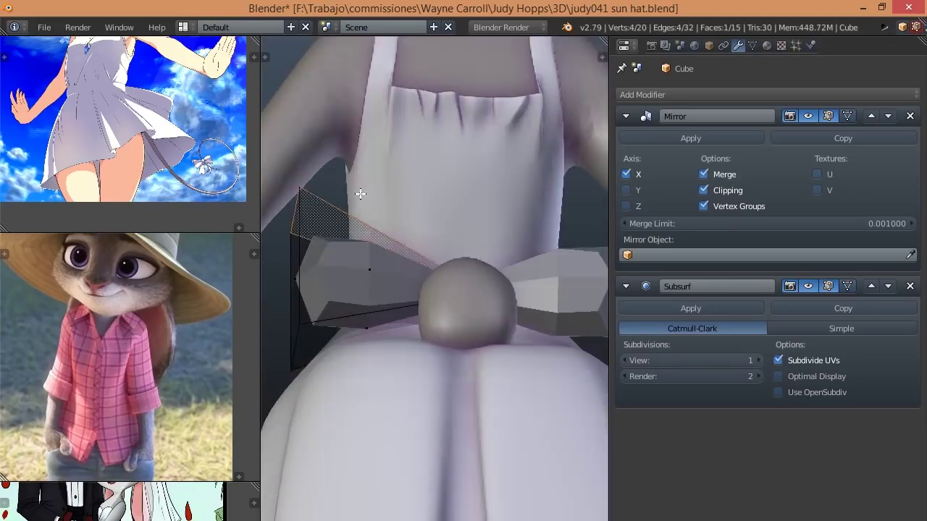
key(x)
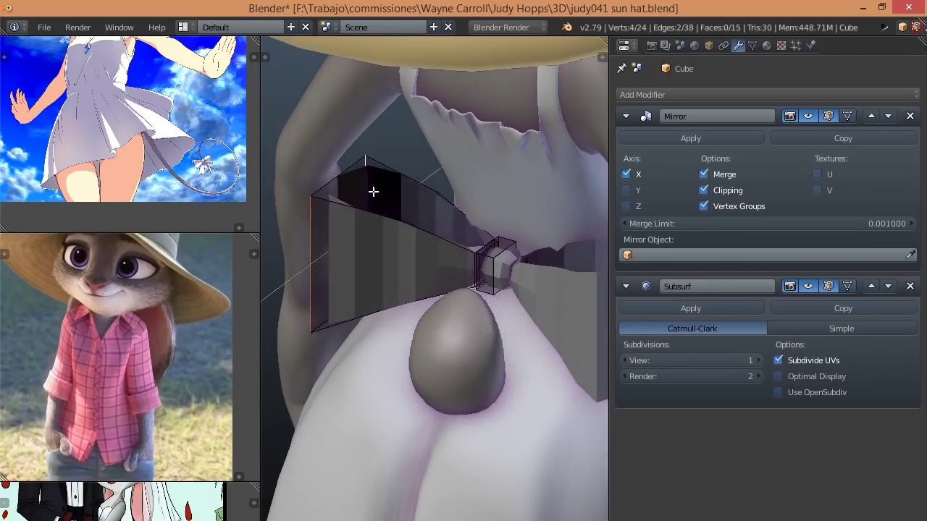
mouse_move(374, 191)
middle_down()
mouse_move(442, 263)
mouse_move(390, 167)
mouse_move(300, 167)
middle_up()
Step: Add edge loops along the bow and select wing vertices
key(ctrl+e)
click(331, 213)
mouse_move(368, 232)
middle_down()
mouse_move(412, 246)
mouse_move(436, 207)
mouse_move(389, 199)
mouse_move(478, 145)
mouse_move(418, 191)
mouse_move(342, 184)
mouse_move(322, 196)
mouse_move(330, 179)
middle_up()
shift+right_click(412, 183)
right_click(321, 196)
shift+right_click(327, 202)
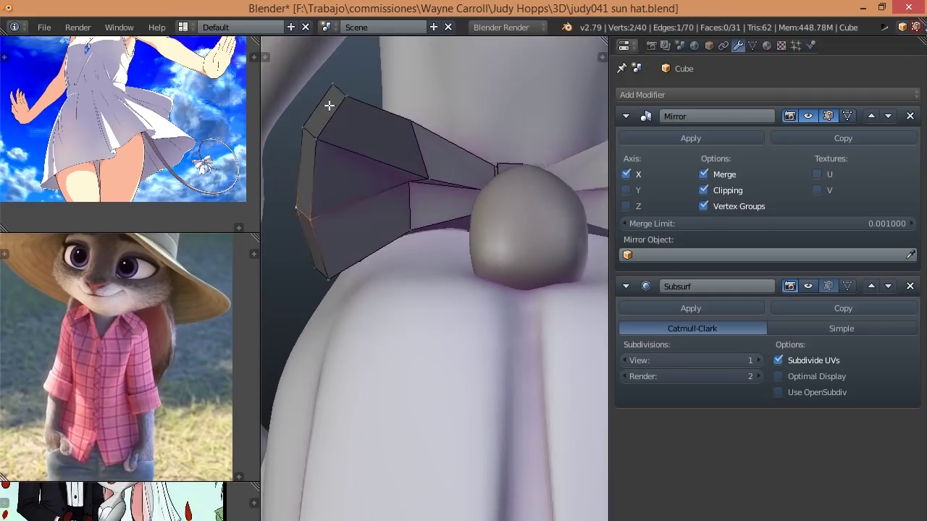
Step: Select bow vertices and fill them with a new face
middle_drag(337, 150, 332, 148)
right_click(332, 147)
shift+right_click(333, 190)
middle_drag(332, 190, 403, 193)
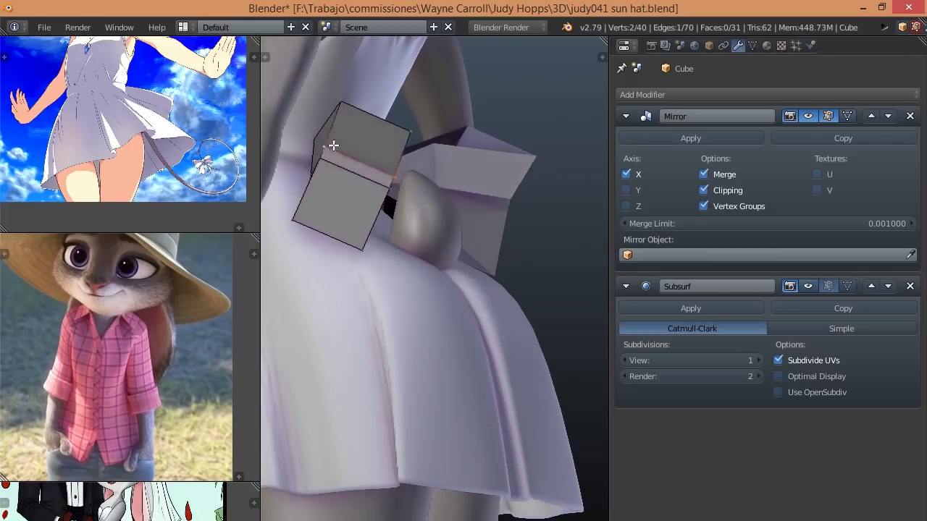
key(f)
mouse_move(332, 145)
middle_down()
mouse_move(327, 124)
mouse_move(367, 157)
mouse_move(417, 176)
mouse_move(372, 151)
mouse_move(482, 288)
middle_up()
Step: Select further bow vertices, toggling wireframe to reach hidden ones
right_click(372, 164)
shift+right_click(372, 151)
key(z)
right_click(360, 147)
key(z)
mouse_move(354, 161)
middle_down()
mouse_move(379, 174)
mouse_move(321, 138)
mouse_move(350, 201)
middle_up()
shift+right_click(356, 142)
scroll(356, 142, down, 3)
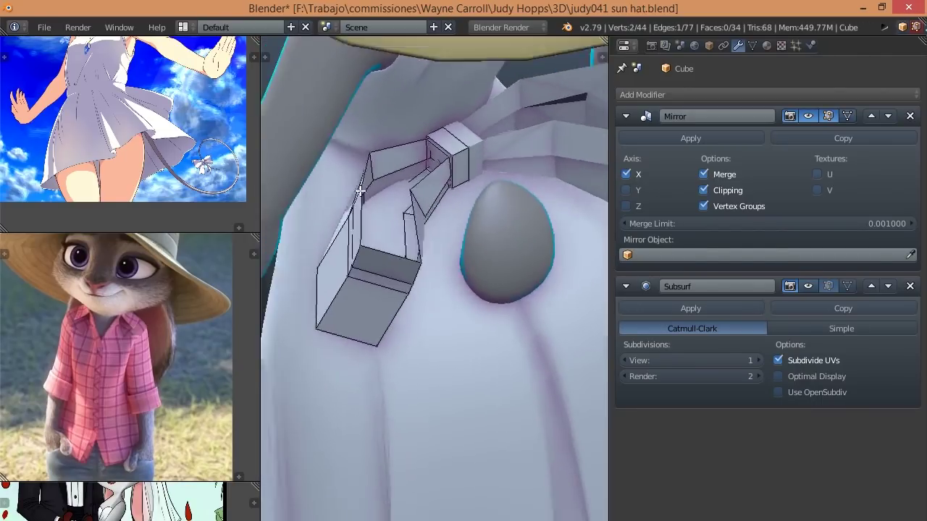
shift+right_click(351, 201)
Step: Select the whole bow mesh
mouse_move(380, 244)
middle_down()
mouse_move(472, 258)
mouse_move(472, 196)
mouse_move(535, 170)
middle_up()
key(a)
scroll(459, 253, up, 3)
scroll(483, 265, down, 3)
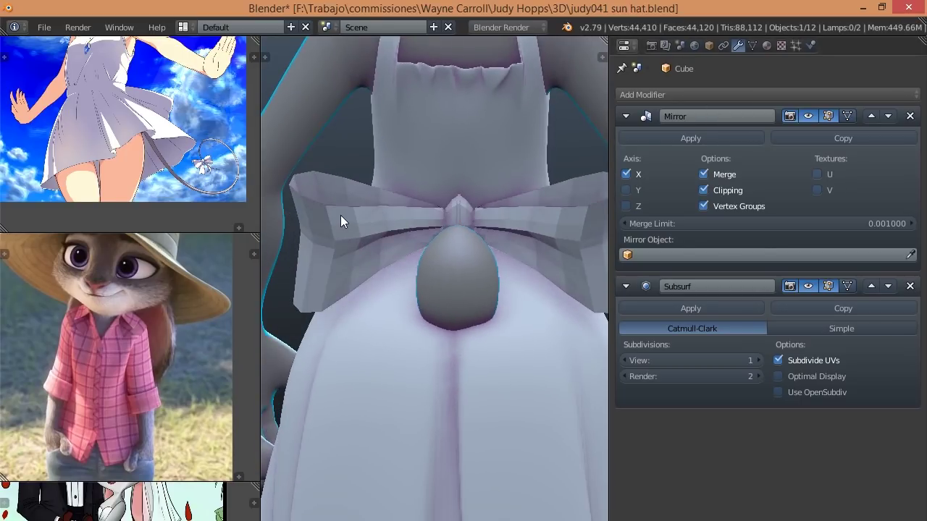
Step: Select one complete bow wing with Ctrl+L and inspect it near the knot
key(Tab)
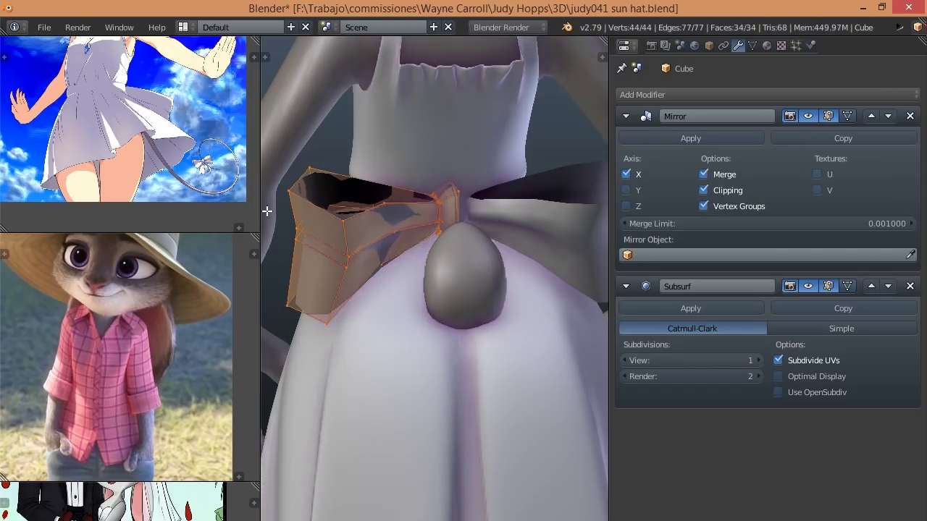
key(z)
right_click(386, 228)
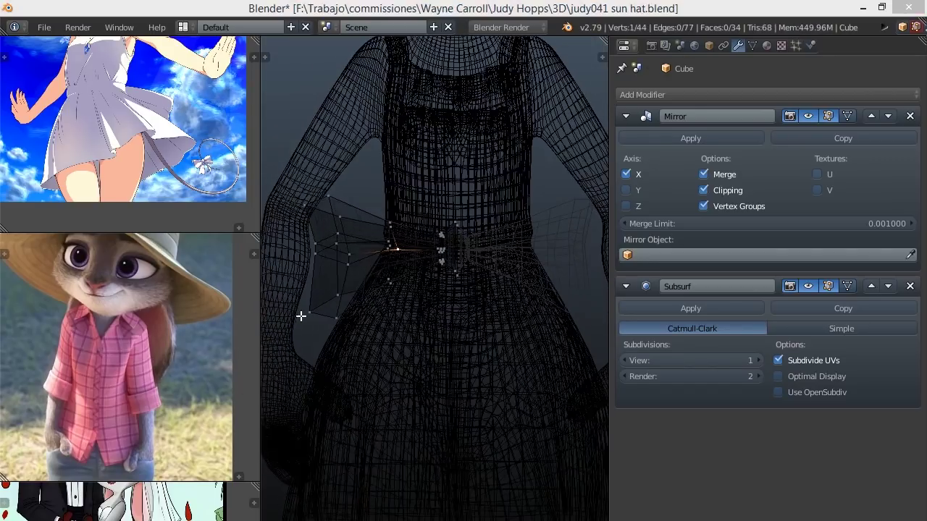
key(ctrl+l)
key(z)
mouse_move(447, 267)
middle_down()
mouse_move(511, 314)
mouse_move(453, 299)
middle_up()
right_click(463, 304)
scroll(451, 267, up, 5)
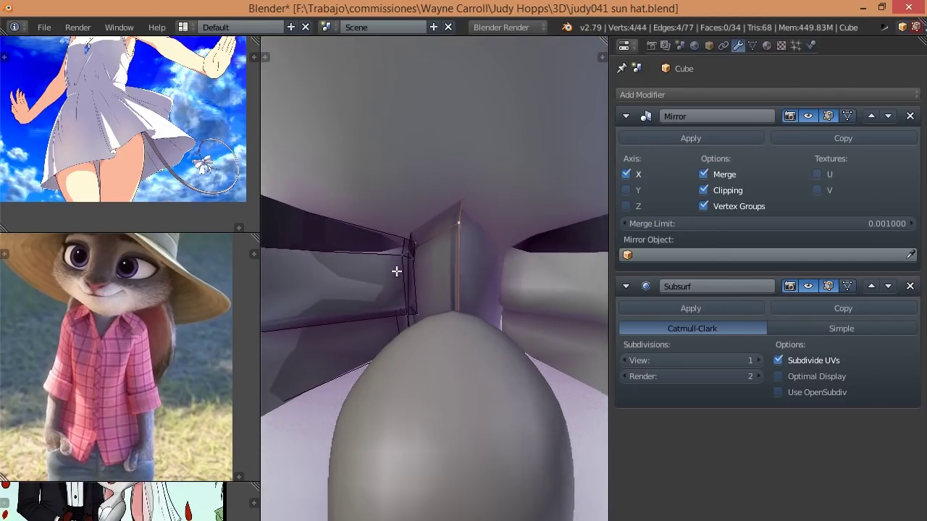
scroll(503, 326, down, 2)
middle_drag(503, 325, 445, 283)
Step: Add a Solidify modifier to the bow in Object Mode
key(Tab)
scroll(449, 286, down, 5)
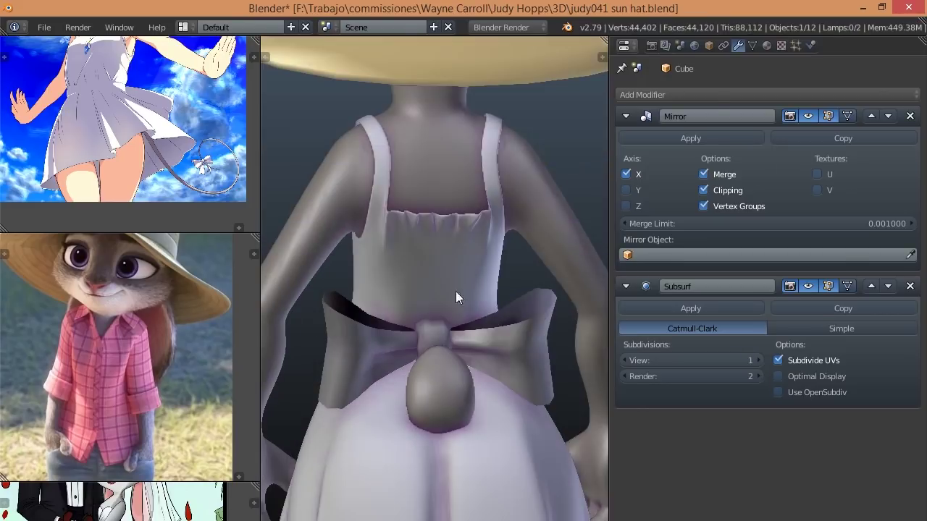
click(651, 95)
click(662, 321)
scroll(707, 405, down, 2)
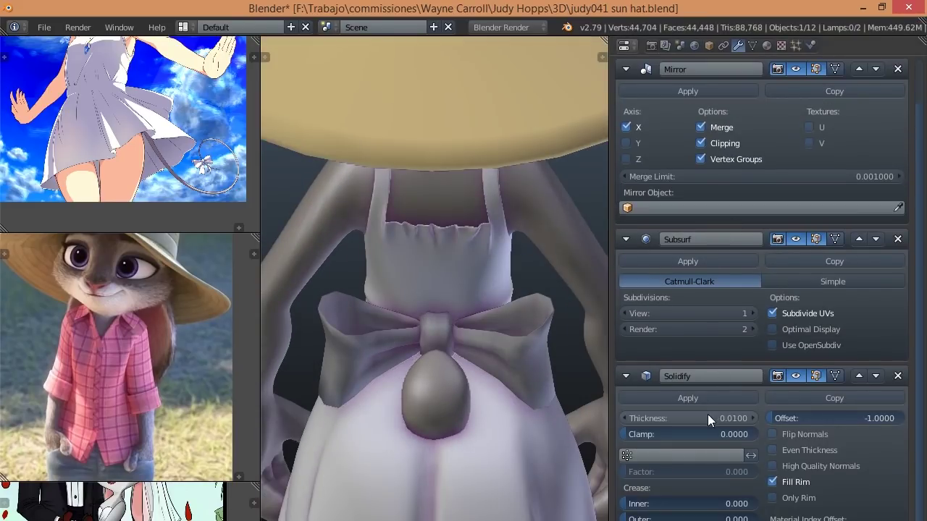
middle_drag(435, 290, 507, 326)
Step: Set the Solidify offset to 0.0543 and move Subsurf below Solidify
drag(833, 418, 797, 418)
scroll(338, 234, down, 3)
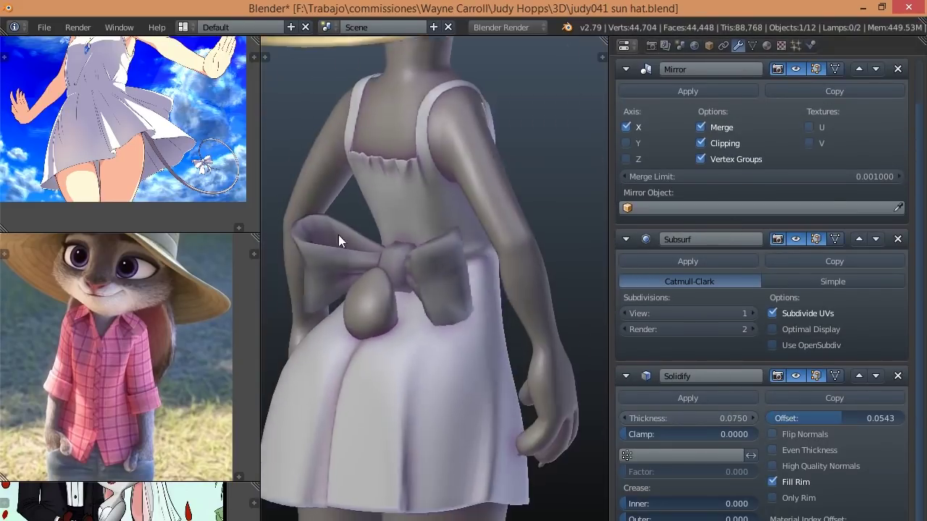
click(876, 239)
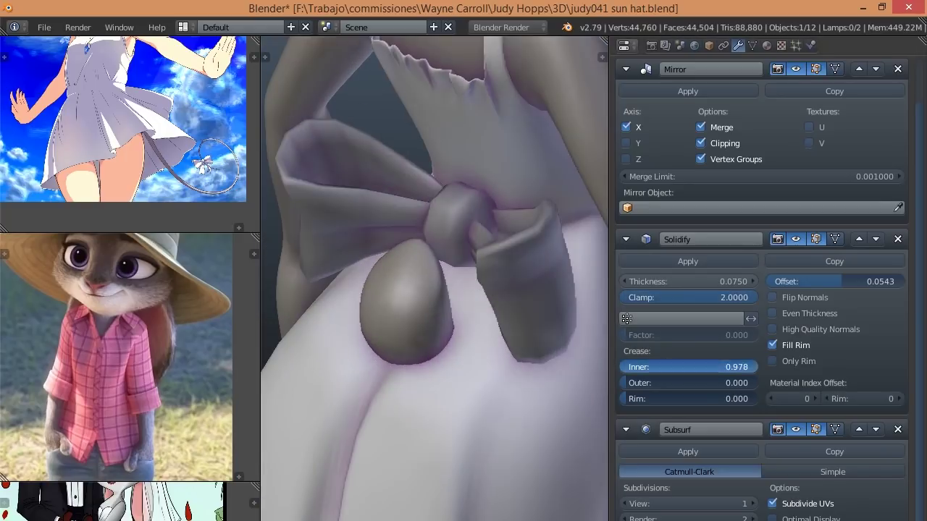
scroll(335, 282, down, 3)
scroll(488, 306, up, 4)
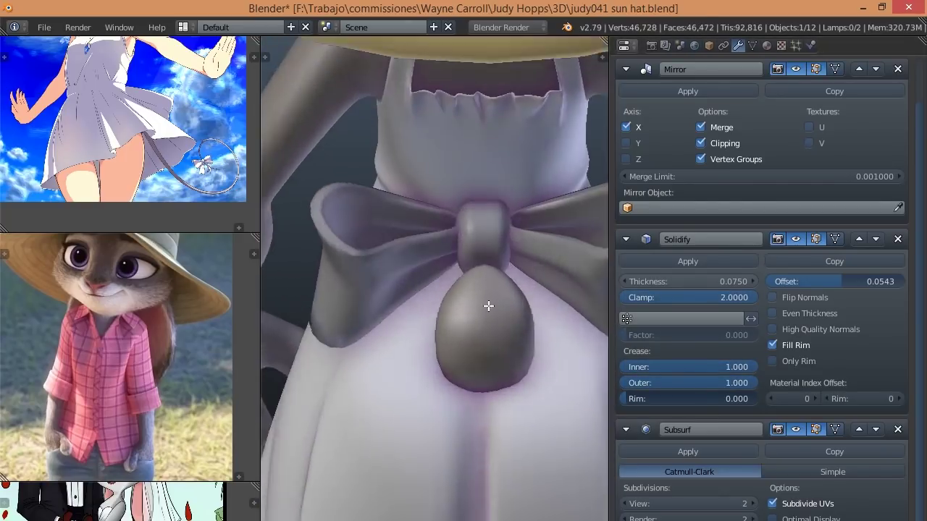
Step: Select vertices along the left bow loop in Edit Mode
key(Tab)
key(s)
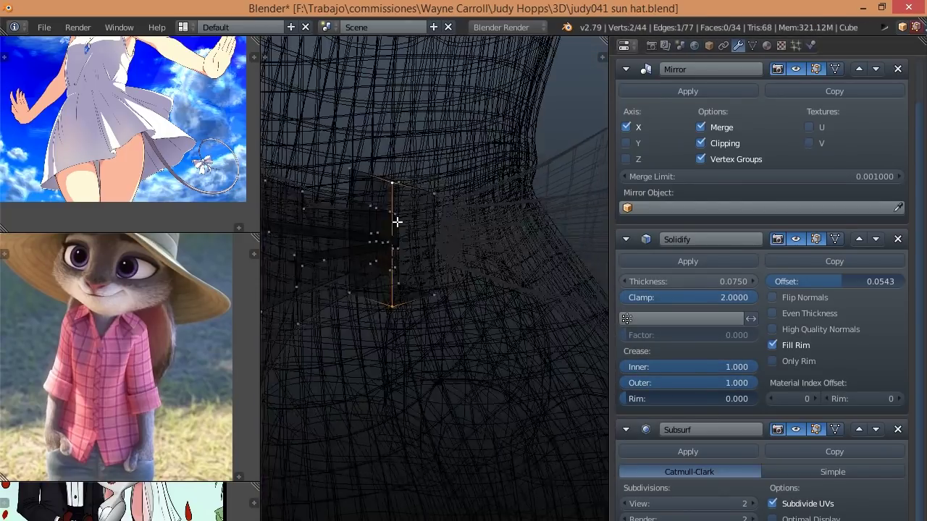
right_click(397, 222)
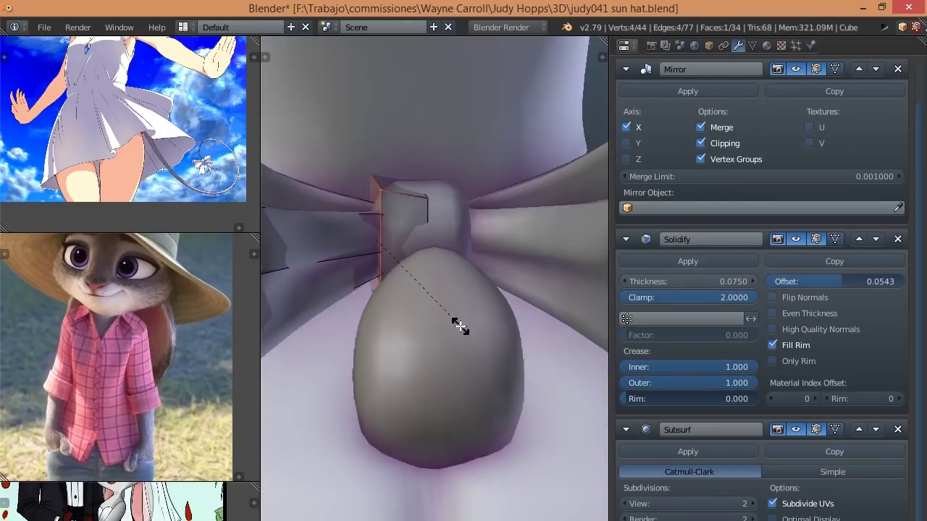
scroll(459, 324, down, 4)
right_click(304, 298)
ctrl+right_click(310, 321)
mouse_move(310, 321)
middle_down()
mouse_move(503, 238)
mouse_move(444, 325)
middle_up()
Step: Pick a bow vertex, return to Object Mode and select the dress
right_click(328, 357)
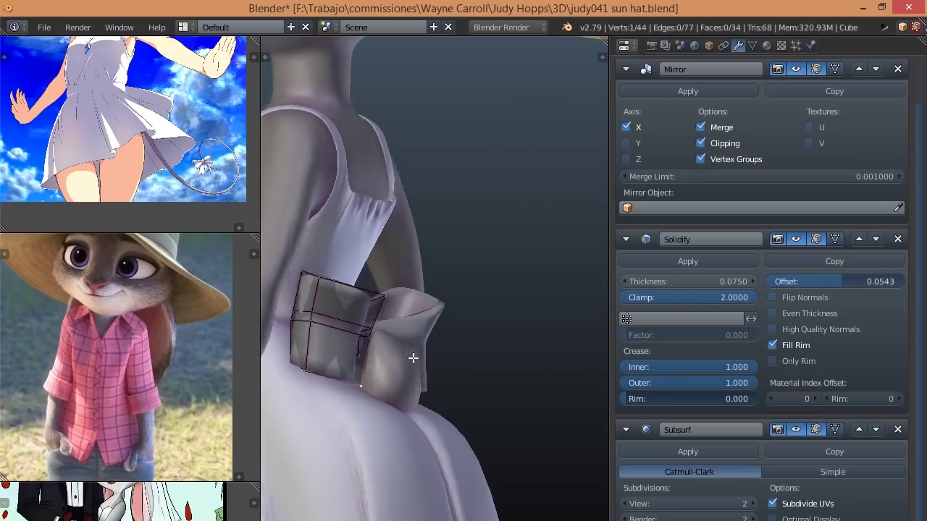
middle_drag(412, 358, 371, 353)
scroll(371, 352, down, 3)
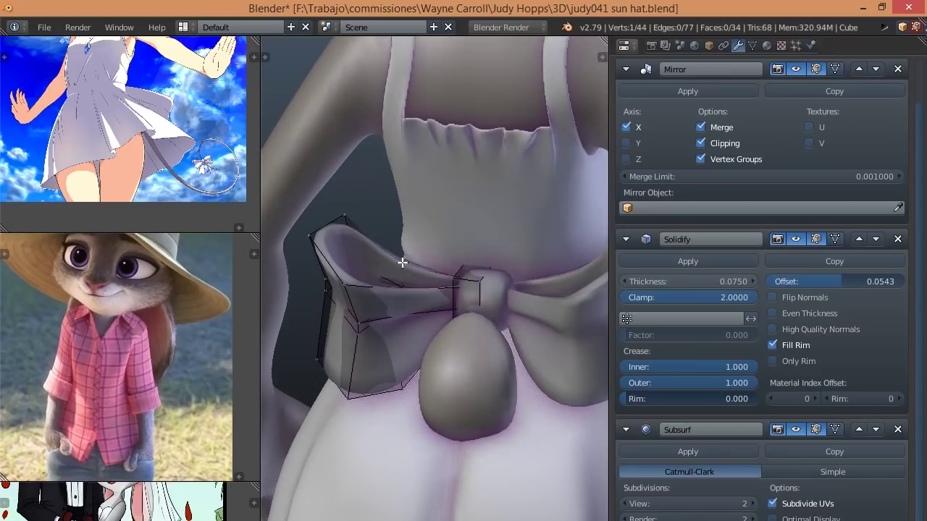
key(Tab)
right_click(453, 248)
Step: Rescale the skirt hem in Edit Mode, then view the whole bunny figure
middle_drag(454, 248, 323, 293)
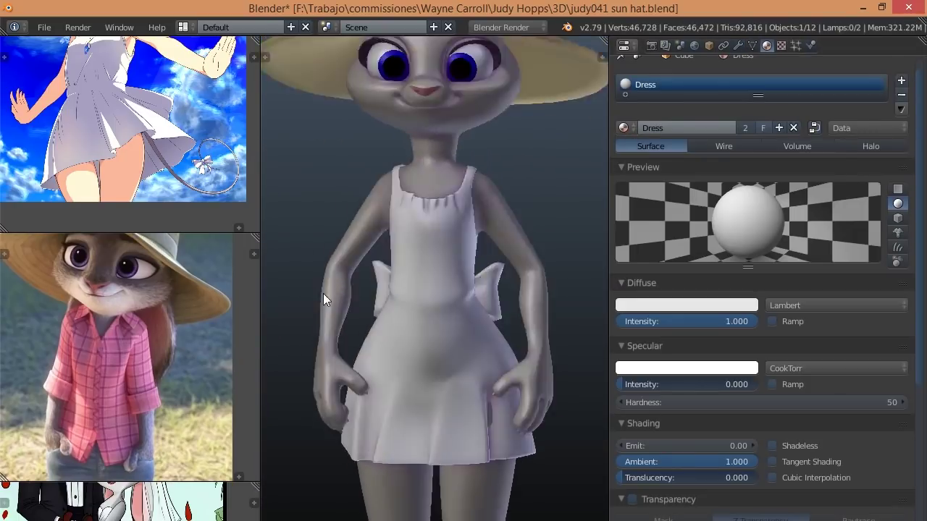
scroll(384, 278, down, 2)
scroll(421, 323, down, 2)
middle_drag(422, 322, 407, 325)
scroll(408, 325, up, 2)
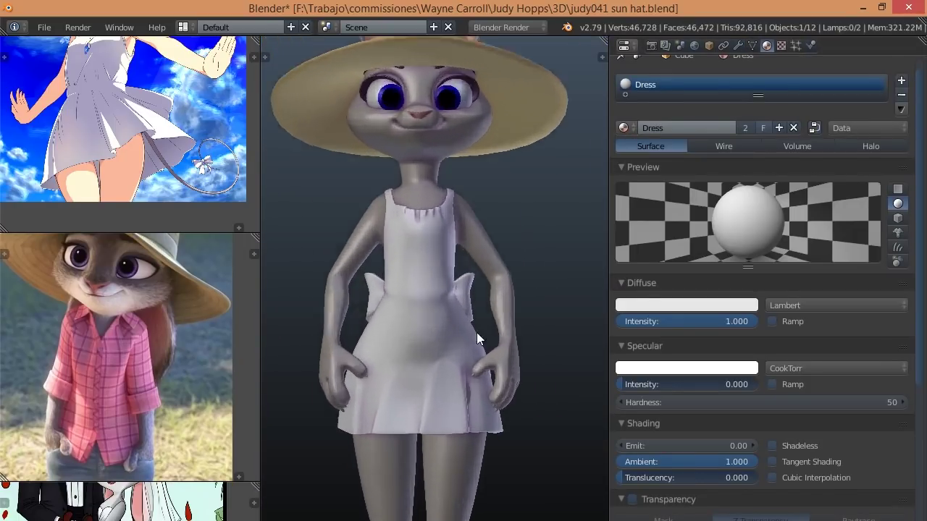
key(Tab)
scroll(477, 333, up, 3)
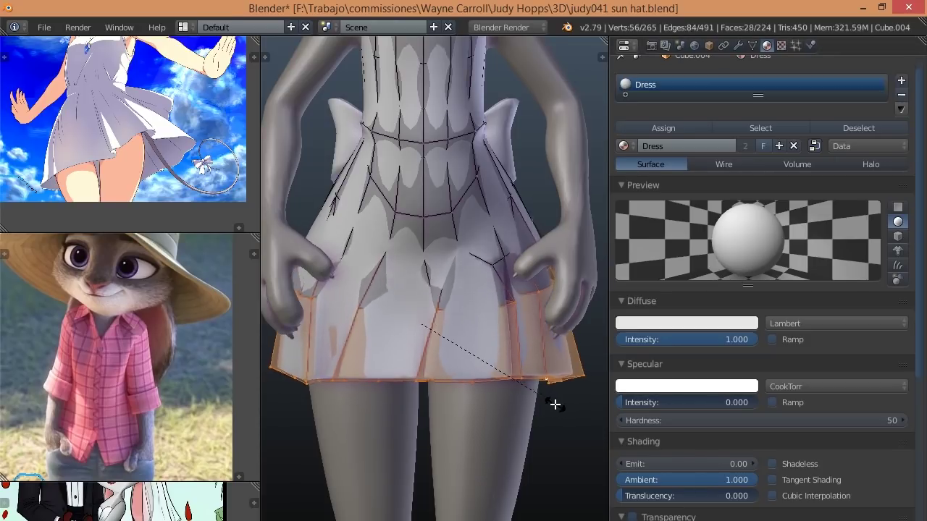
click(554, 404)
key(Tab)
scroll(525, 344, down, 2)
scroll(525, 343, down, 3)
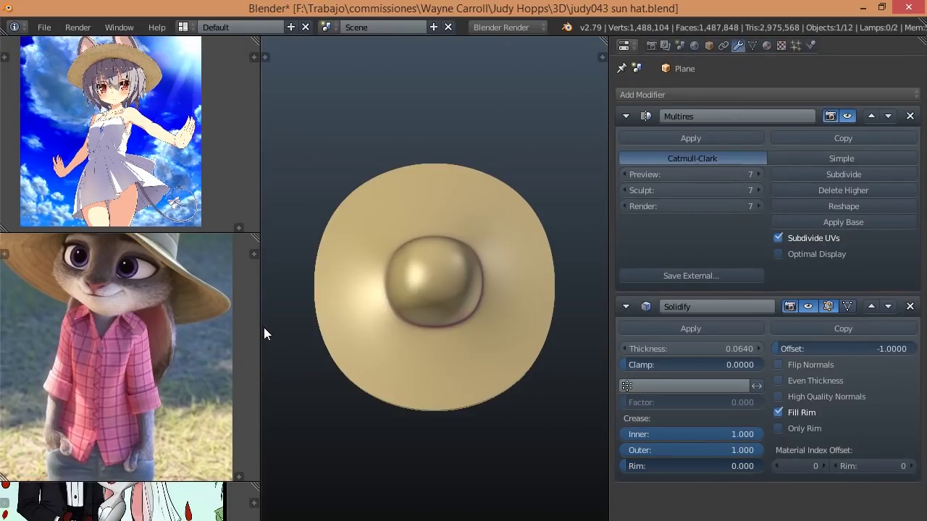
Step: Load 42800_5f40.jpg as the hat's brush texture image
drag(261, 330, 91, 330)
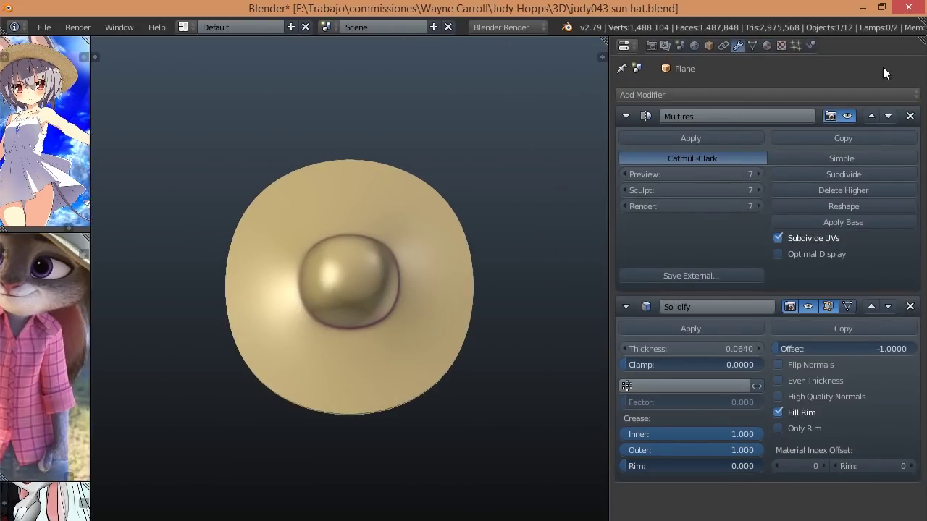
click(781, 45)
click(782, 200)
click(844, 296)
double_click(814, 281)
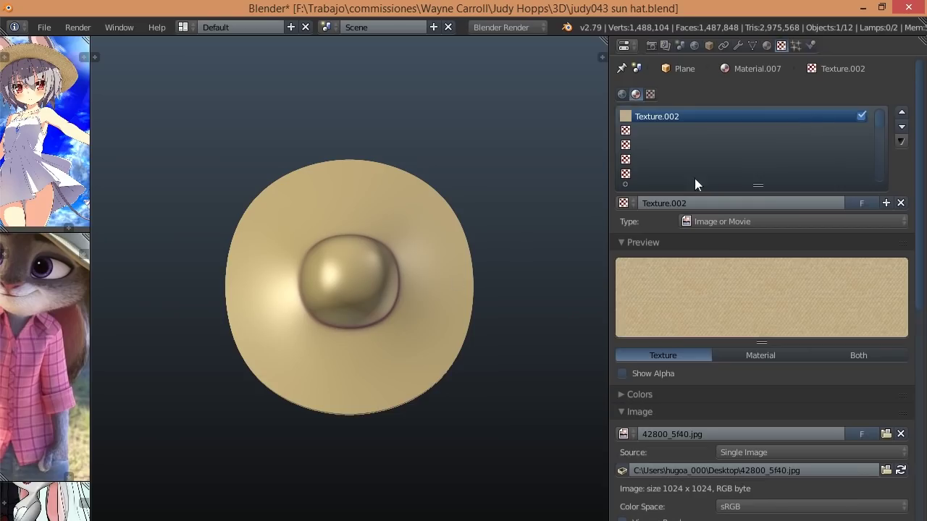
Step: Enter Sculpt Mode and review the brush texture mapping and symmetry options
click(334, 501)
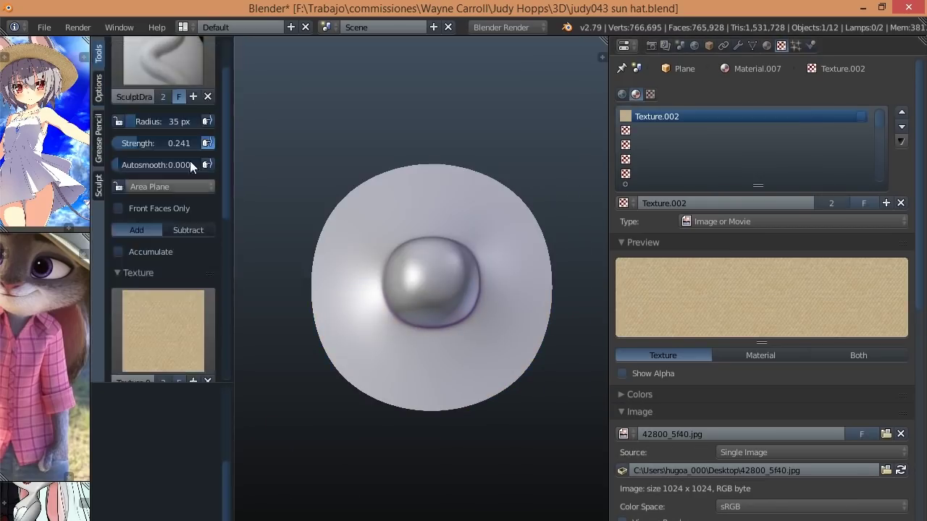
scroll(174, 145, down, 5)
click(165, 190)
scroll(219, 368, down, 5)
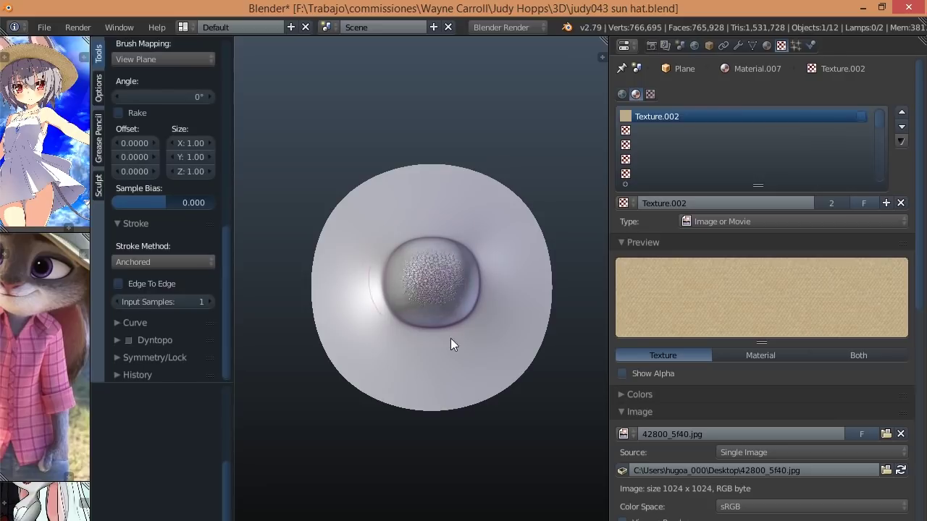
middle_drag(451, 338, 433, 356)
middle_drag(603, 316, 372, 360)
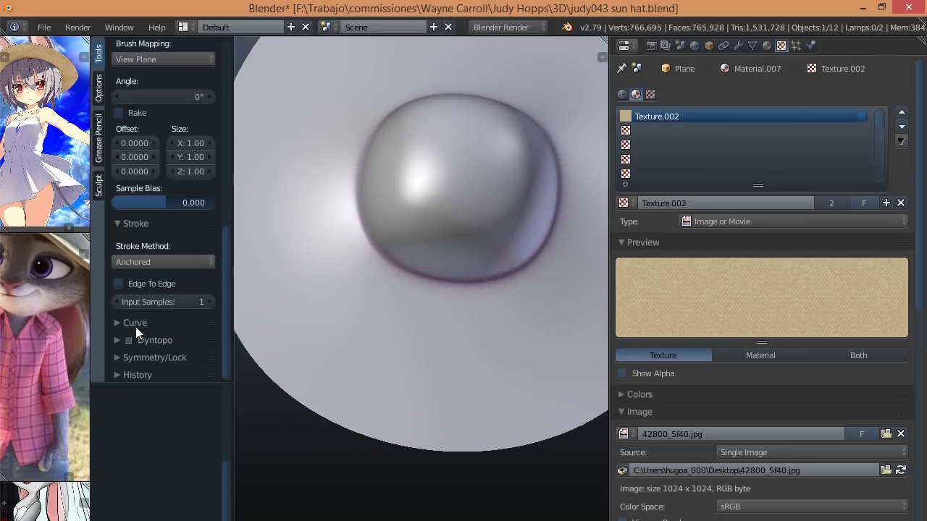
scroll(166, 304, down, 9)
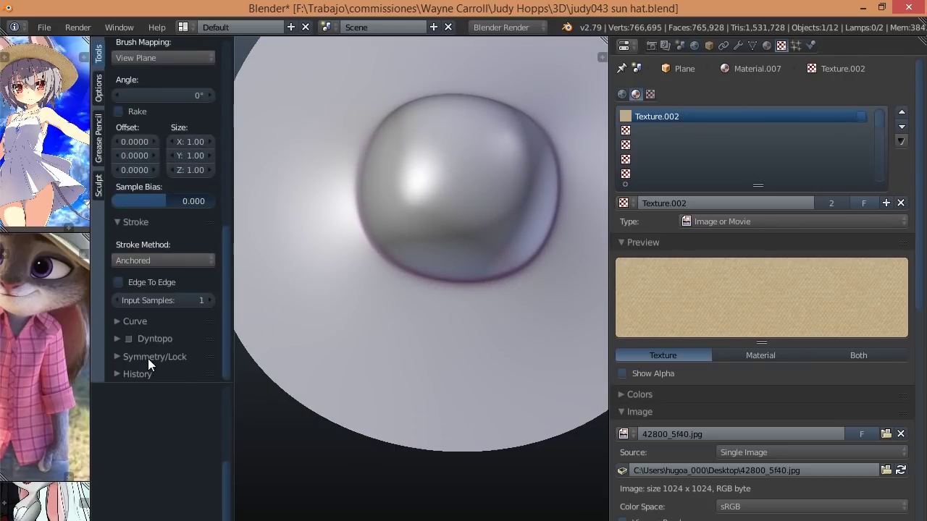
click(149, 354)
scroll(148, 354, down, 4)
middle_drag(377, 319, 409, 310)
Step: Stamp woven patches below the crown and across the brim
middle_drag(521, 394, 412, 391)
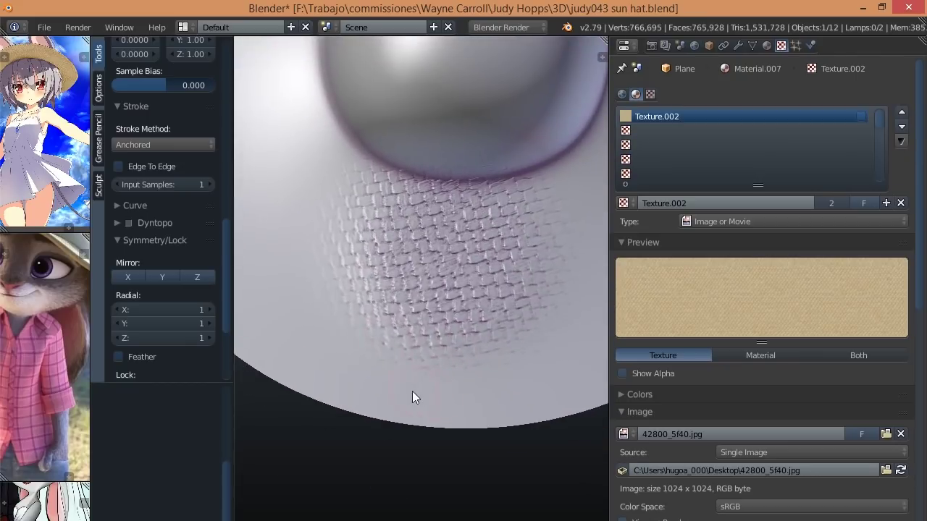
scroll(471, 344, down, 4)
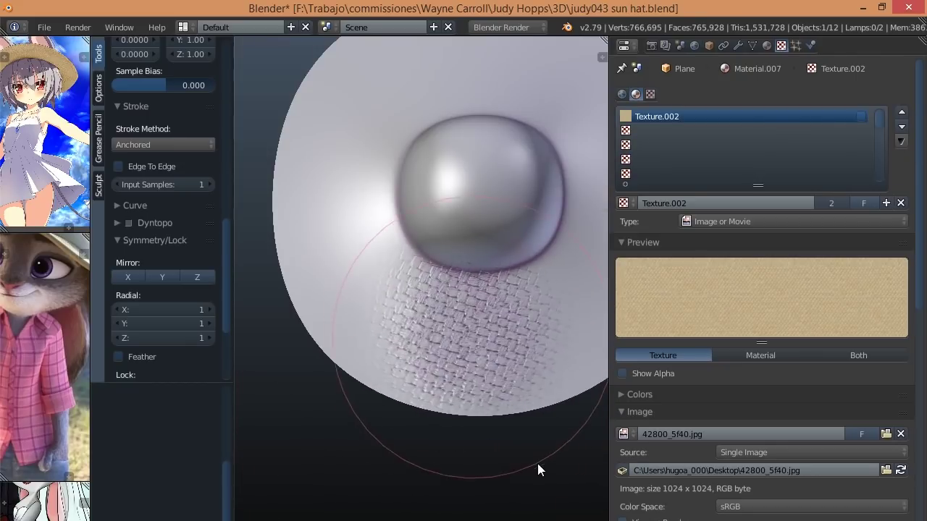
drag(341, 290, 364, 457)
scroll(365, 457, down, 1)
scroll(422, 392, up, 2)
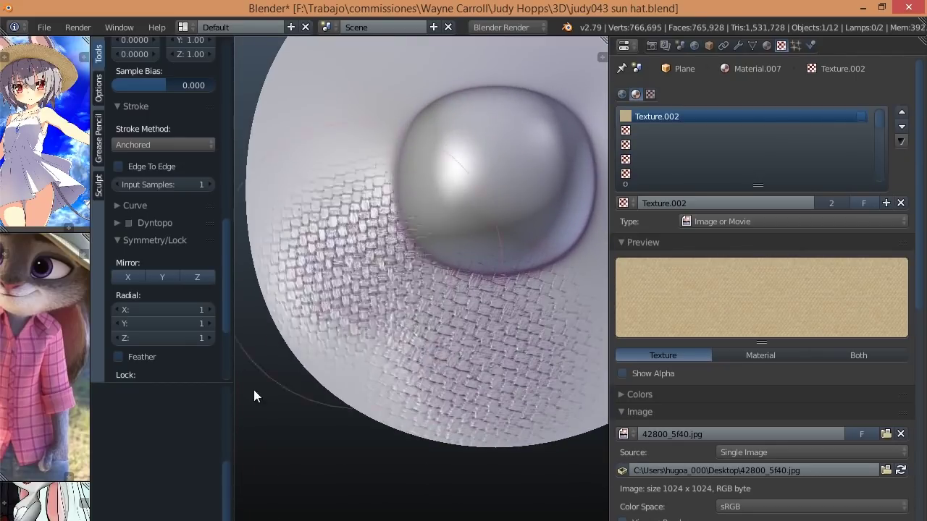
middle_drag(362, 490, 356, 353)
drag(433, 239, 386, 443)
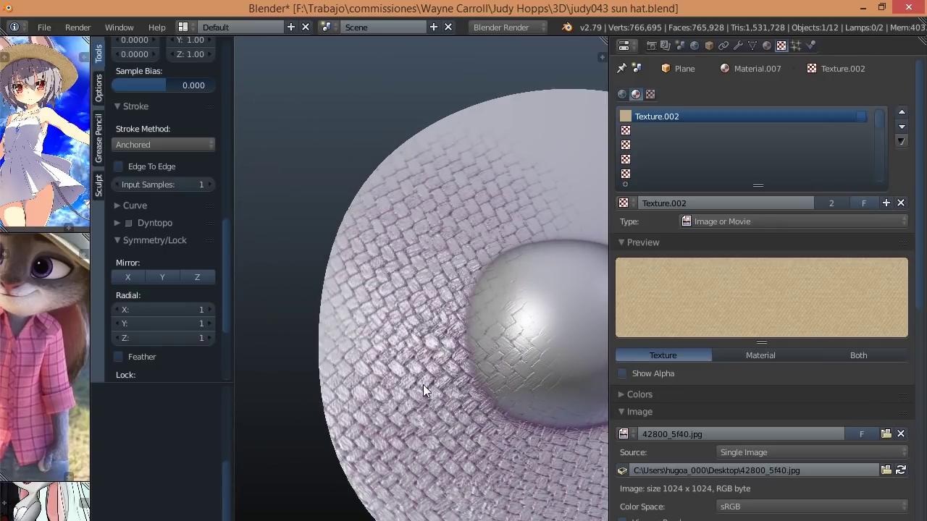
Step: Undo and redo test woven stamps, then set the stroke method to Airbrush
mouse_move(423, 385)
middle_down()
mouse_move(454, 371)
mouse_move(420, 330)
middle_up()
key(ctrl+z)
mouse_move(427, 329)
mouse_down()
mouse_move(516, 479)
mouse_move(545, 410)
mouse_move(606, 326)
mouse_up()
middle_drag(606, 325, 416, 390)
mouse_move(416, 389)
mouse_down()
mouse_move(594, 448)
mouse_move(606, 408)
mouse_up()
key(ctrl+z)
middle_drag(425, 418, 436, 380)
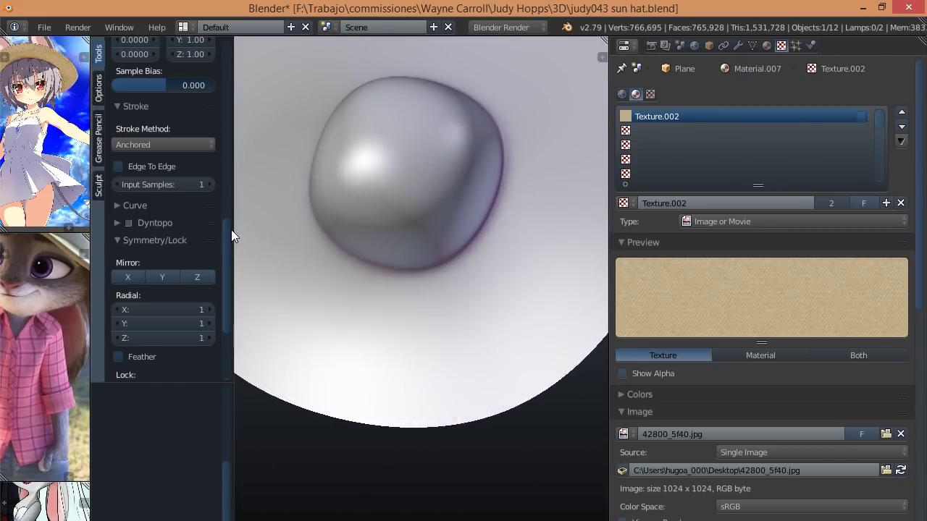
click(163, 144)
Step: Change the brush stroke method and test-stamp the woven texture on the brim, then undo it
click(134, 209)
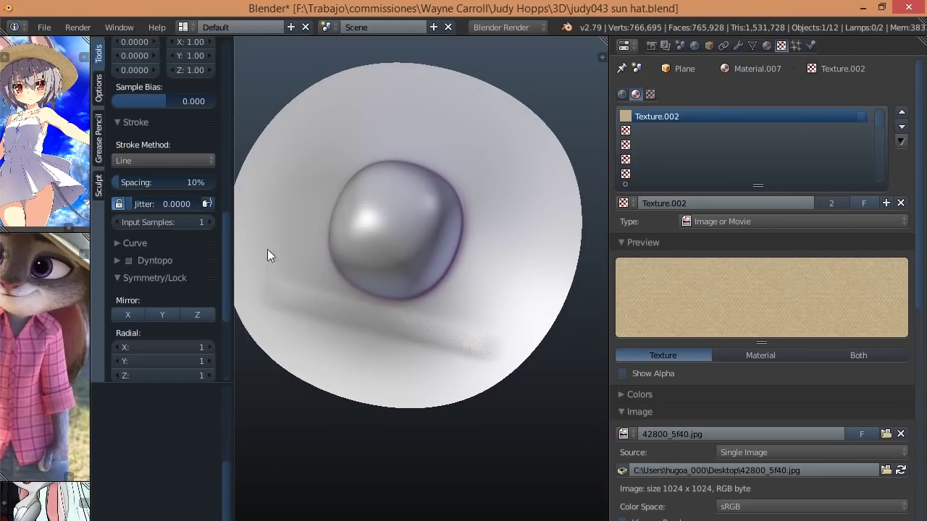
key(ctrl+z)
middle_drag(442, 333, 470, 399)
mouse_move(470, 400)
mouse_down()
mouse_move(403, 368)
mouse_move(408, 382)
mouse_up()
mouse_move(408, 381)
middle_down()
mouse_move(383, 417)
mouse_move(453, 420)
middle_up()
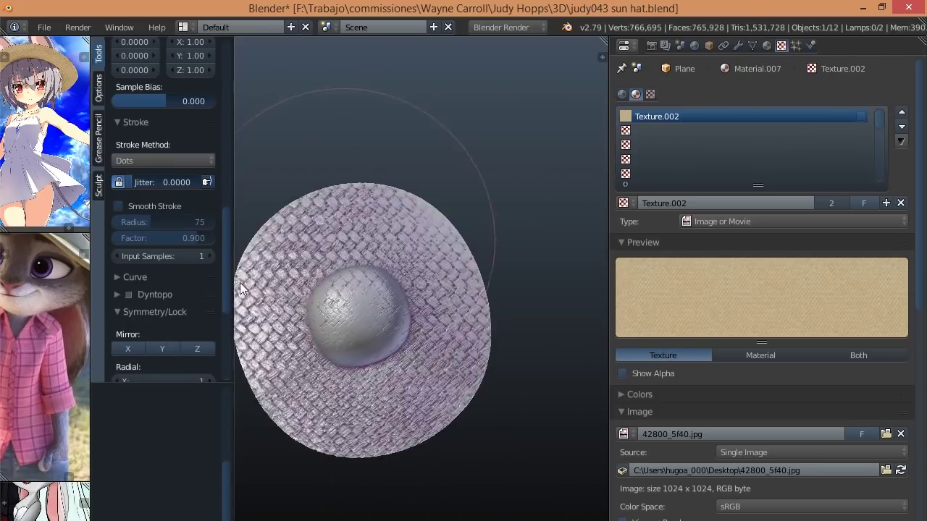
key(ctrl+z)
Step: Choose a different stroke method and shrink the brush radius to 84 px
scroll(174, 207, up, 7)
scroll(174, 207, up, 5)
drag(263, 183, 376, 281)
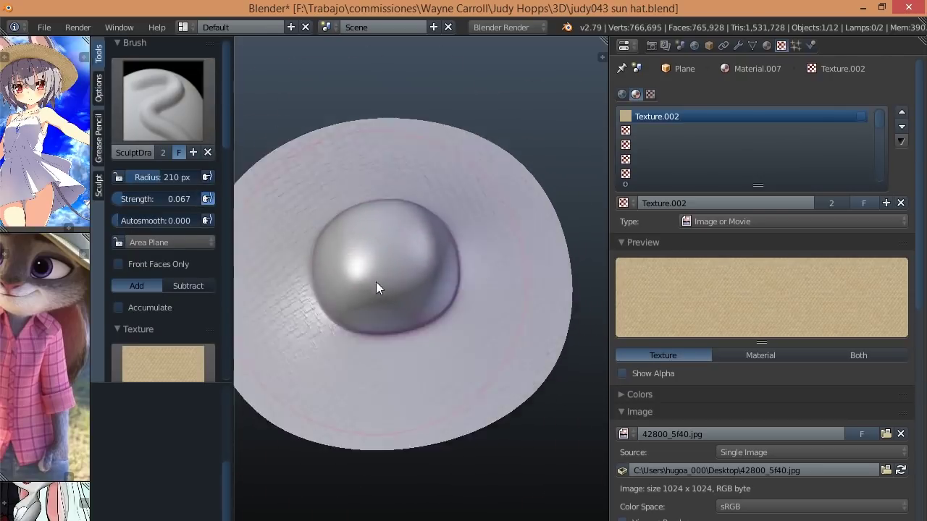
mouse_move(376, 282)
middle_down()
mouse_move(401, 254)
mouse_move(313, 344)
mouse_move(376, 387)
middle_up()
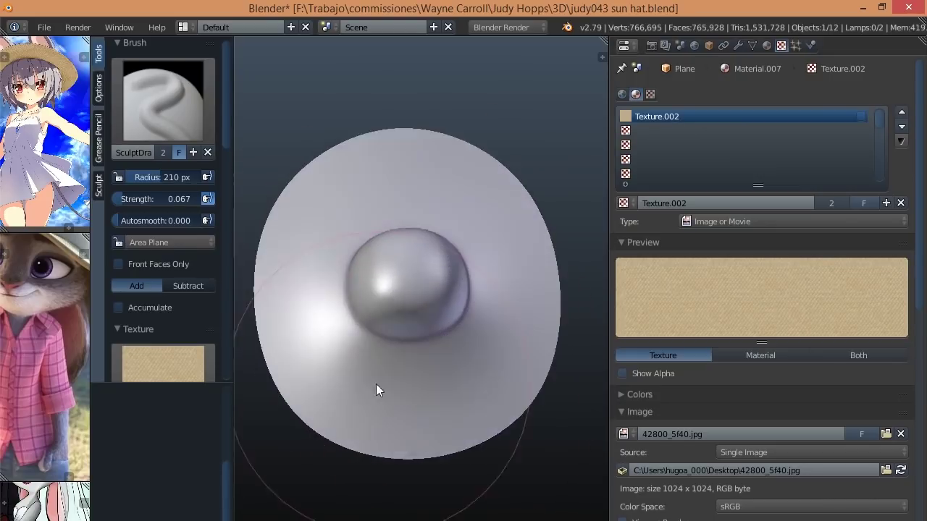
scroll(159, 290, down, 5)
click(158, 303)
middle_drag(463, 419, 441, 398)
scroll(194, 189, up, 10)
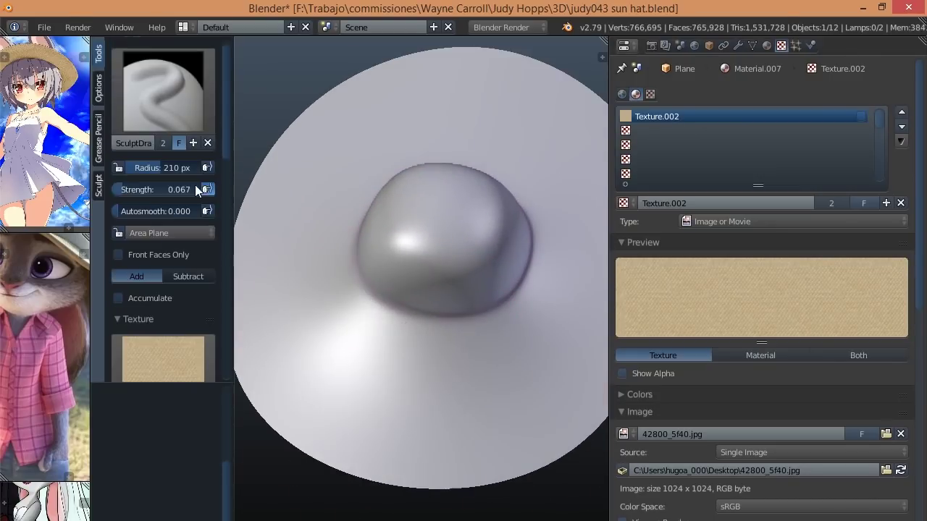
key(f)
click(465, 419)
Step: Paint the woven straw texture across the brim, strengthening the lower-left weave
drag(465, 418, 557, 419)
middle_drag(557, 419, 378, 407)
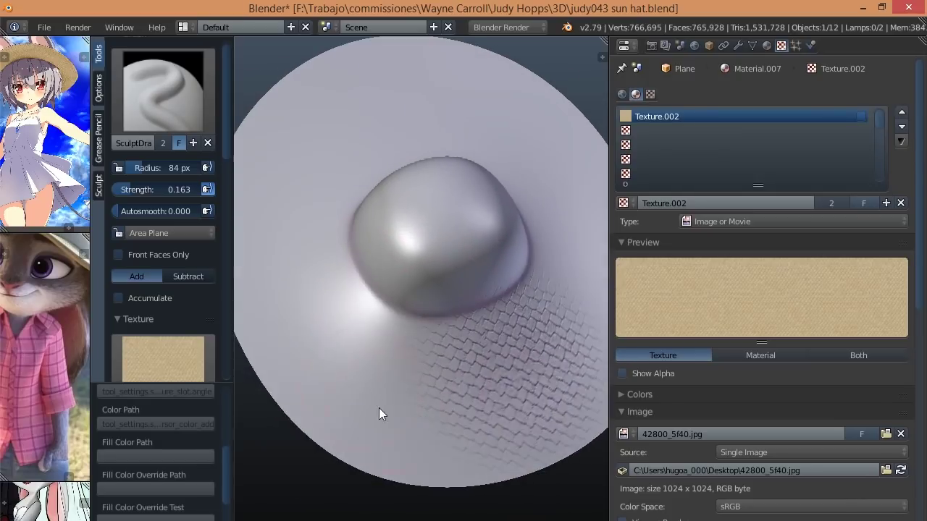
middle_drag(417, 362, 434, 500)
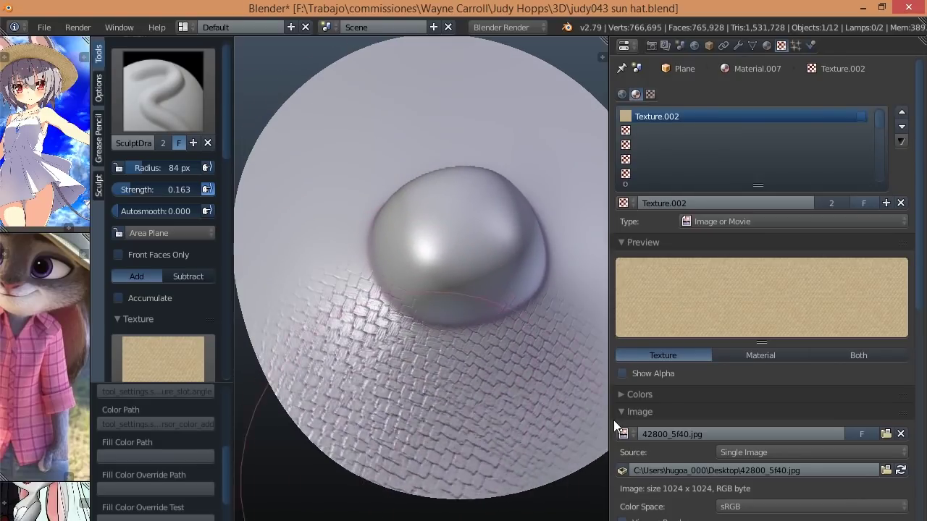
scroll(508, 401, down, 3)
scroll(515, 510, up, 2)
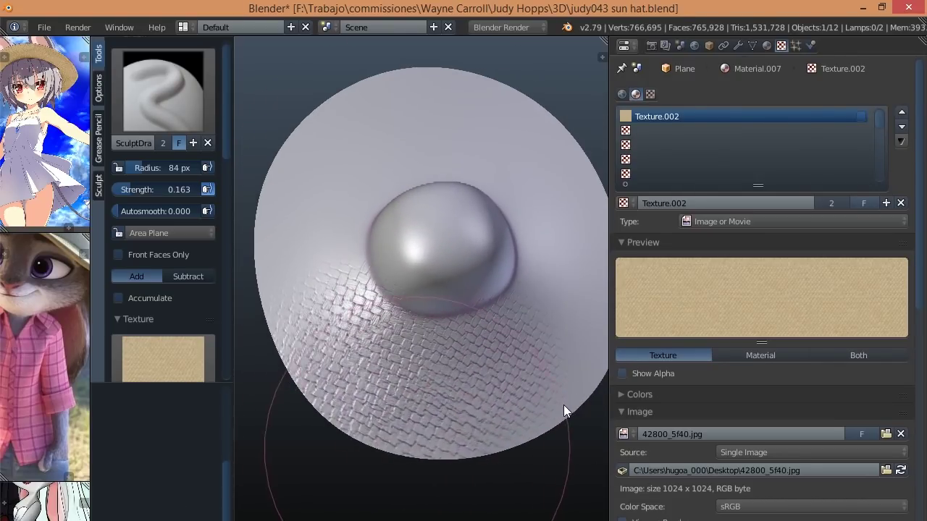
mouse_move(555, 404)
mouse_down()
mouse_move(464, 475)
mouse_move(534, 407)
mouse_move(455, 446)
mouse_up()
Step: Orbit around the hat to inspect the woven brim and dome, ending on a front close-up
mouse_move(454, 446)
middle_down()
mouse_move(382, 411)
mouse_move(362, 413)
mouse_move(464, 518)
middle_up()
mouse_move(405, 492)
middle_down()
mouse_move(430, 451)
mouse_move(391, 507)
middle_up()
mouse_move(391, 419)
middle_down()
mouse_move(458, 437)
mouse_move(477, 394)
mouse_move(392, 357)
mouse_move(411, 387)
middle_up()
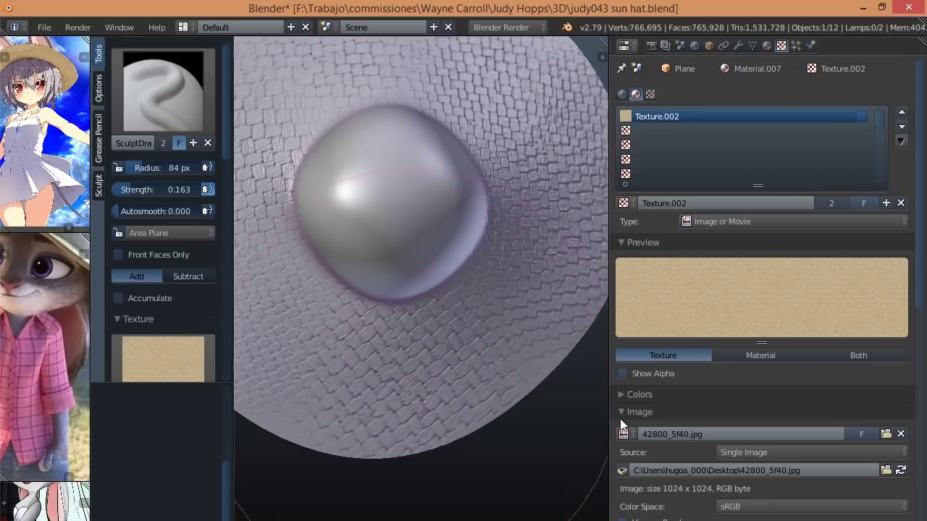
mouse_move(620, 426)
middle_down()
mouse_move(392, 263)
mouse_move(381, 365)
middle_up()
middle_drag(491, 498, 397, 345)
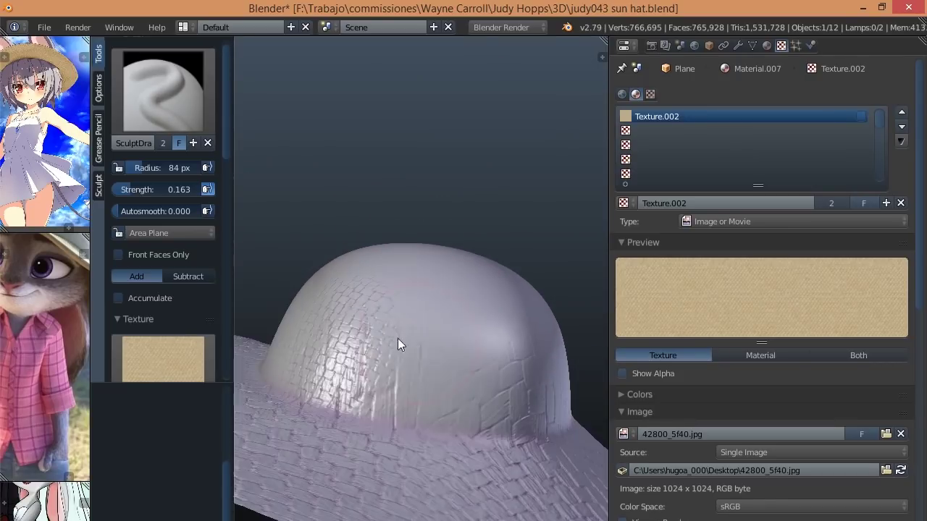
mouse_move(492, 501)
middle_down()
mouse_move(483, 470)
mouse_move(500, 435)
mouse_move(468, 306)
mouse_move(445, 319)
mouse_move(451, 341)
mouse_move(579, 472)
mouse_move(471, 326)
mouse_move(555, 364)
mouse_move(454, 230)
mouse_move(439, 252)
mouse_move(351, 224)
mouse_move(283, 452)
middle_up()
mouse_move(434, 309)
middle_down()
mouse_move(428, 336)
mouse_move(484, 232)
middle_up()
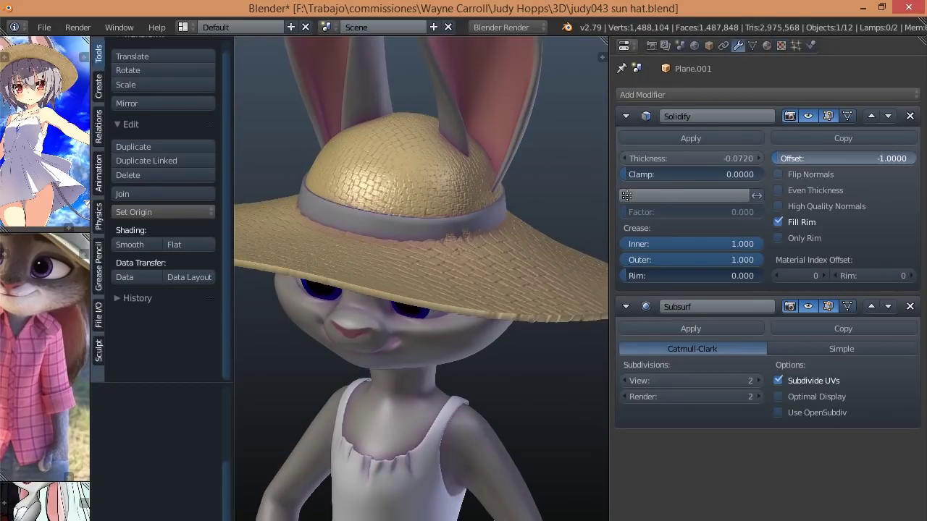
Step: Thicken the hat band's Solidify to -0.1050
drag(692, 158, 673, 158)
scroll(491, 251, down, 3)
middle_drag(491, 251, 418, 268)
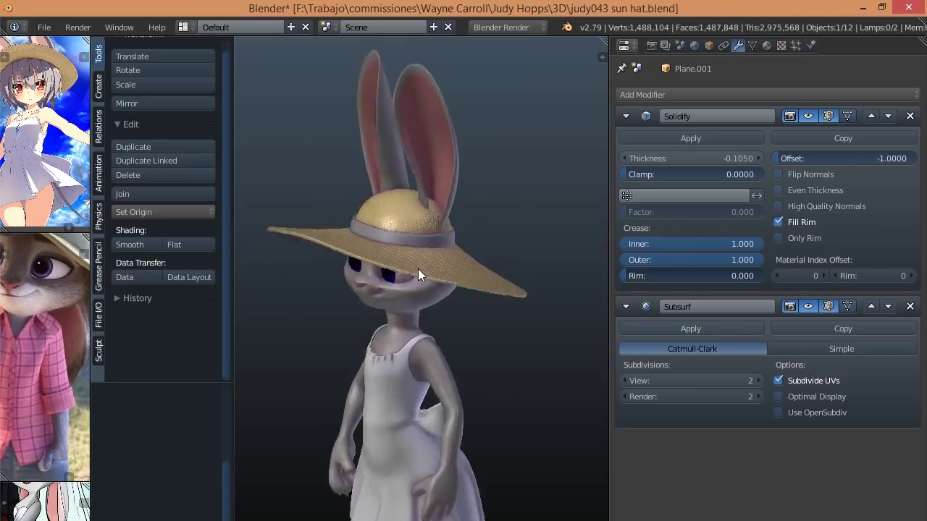
Step: Add a Subdivision Surface modifier to the hat to smooth it
right_click(513, 285)
mouse_move(512, 285)
middle_down()
mouse_move(507, 261)
mouse_move(526, 230)
mouse_move(512, 191)
middle_up()
scroll(507, 260, up, 3)
scroll(512, 191, down, 3)
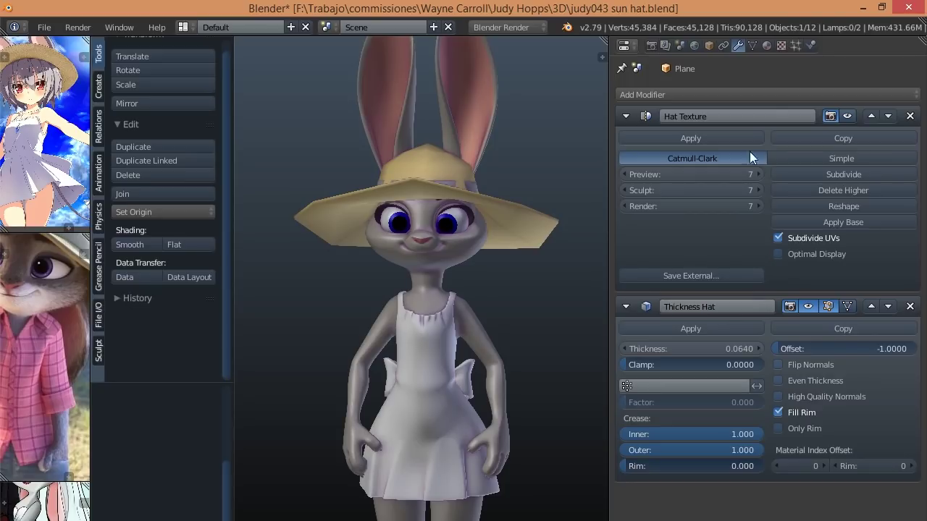
click(724, 94)
click(654, 261)
scroll(705, 431, down, 2)
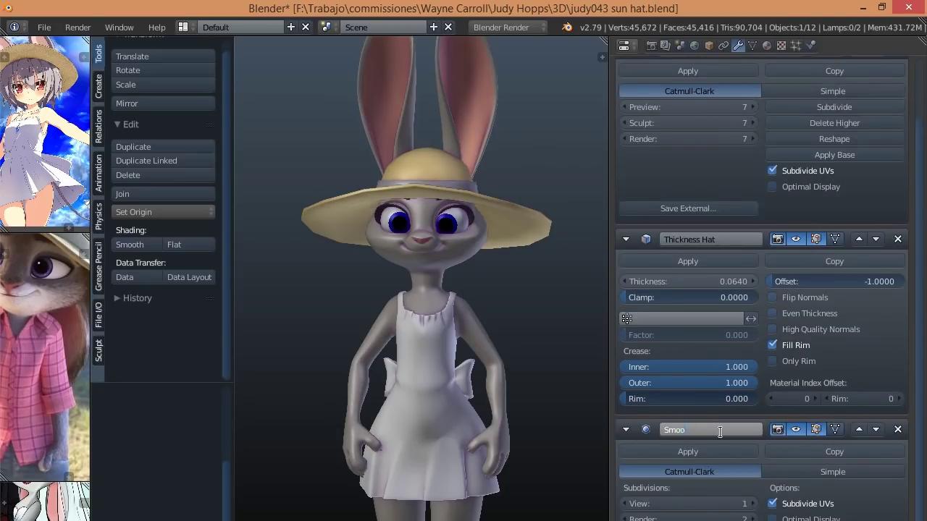
Step: Rename the dress modifier 'Dress Thickness' and the body modifier 'Smooth Body'
right_click(445, 399)
click(652, 140)
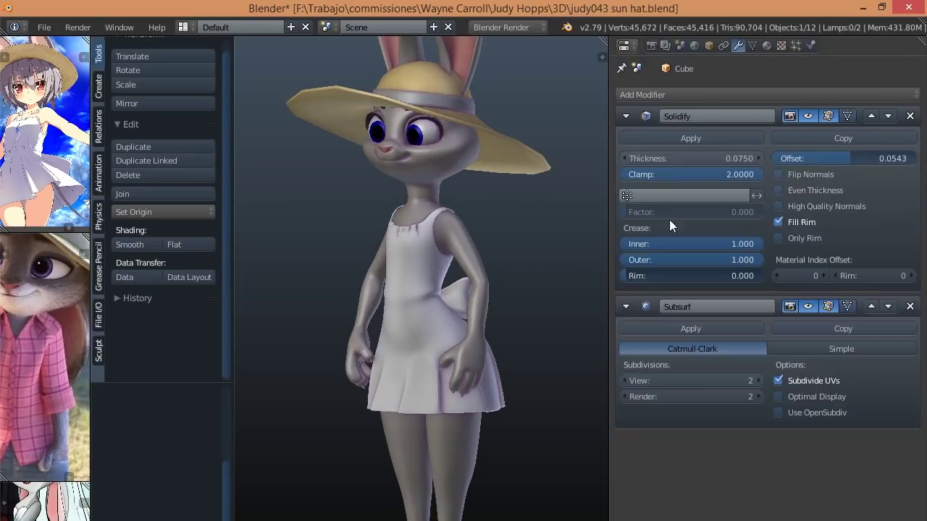
double_click(671, 116)
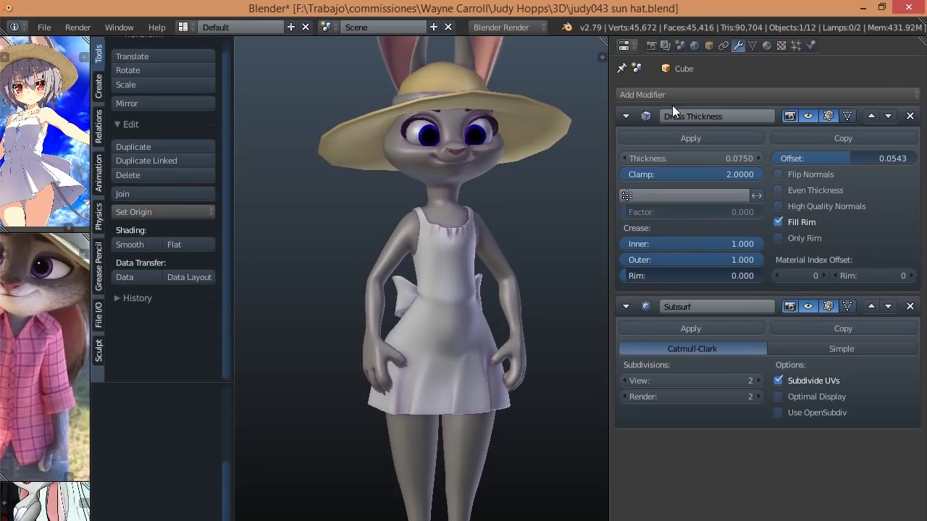
key(Return)
right_click(559, 299)
text(Smooth Bo)
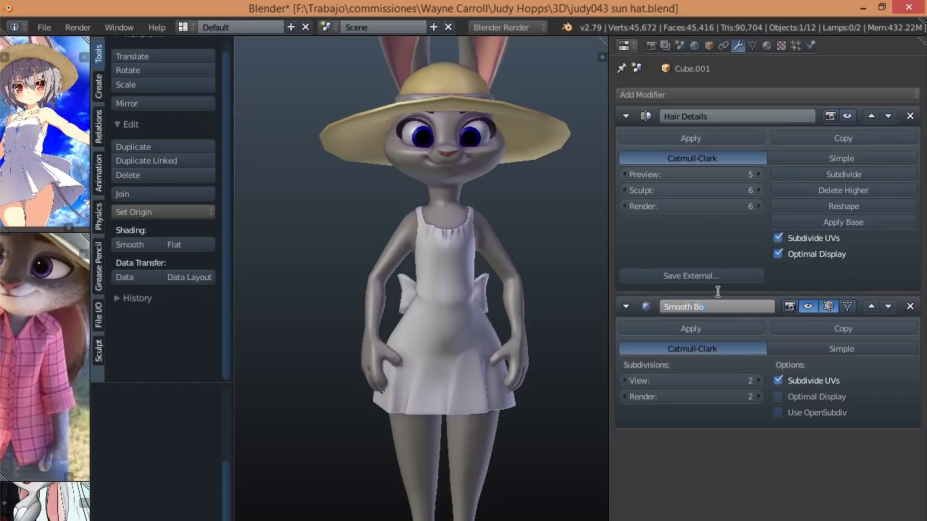
text(dy)
key(Return)
Step: Apply the band's Solidify and rename its smoothing modifier 'Smooth Band'
key(n)
scroll(536, 238, up, 3)
key(z)
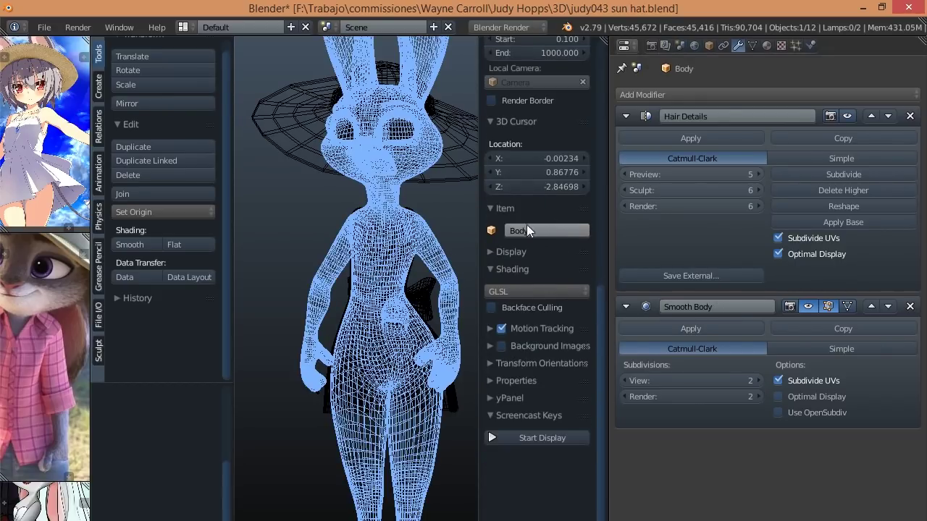
ctrl+scroll(527, 230, down, 1)
ctrl+scroll(526, 231, up, 1)
ctrl+scroll(527, 228, down, 2)
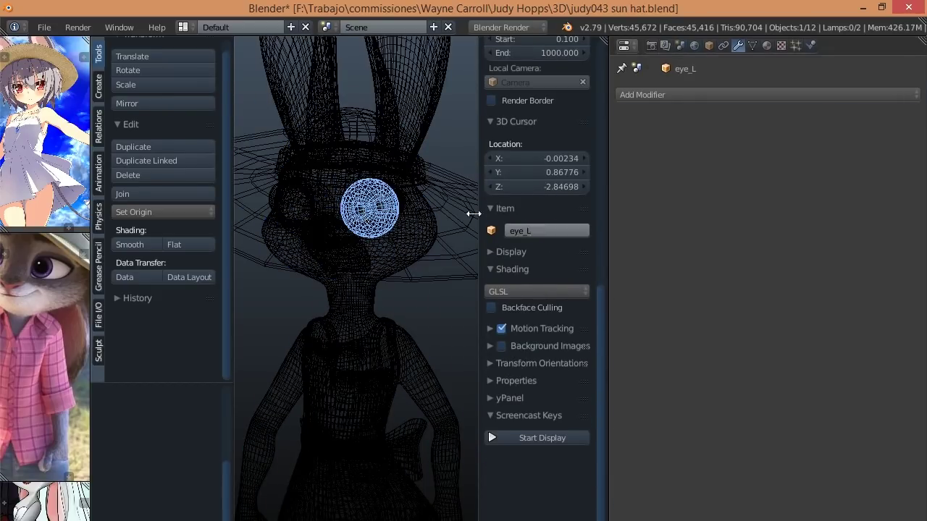
ctrl+scroll(546, 229, down, 1)
ctrl+scroll(545, 229, down, 1)
ctrl+scroll(544, 229, down, 1)
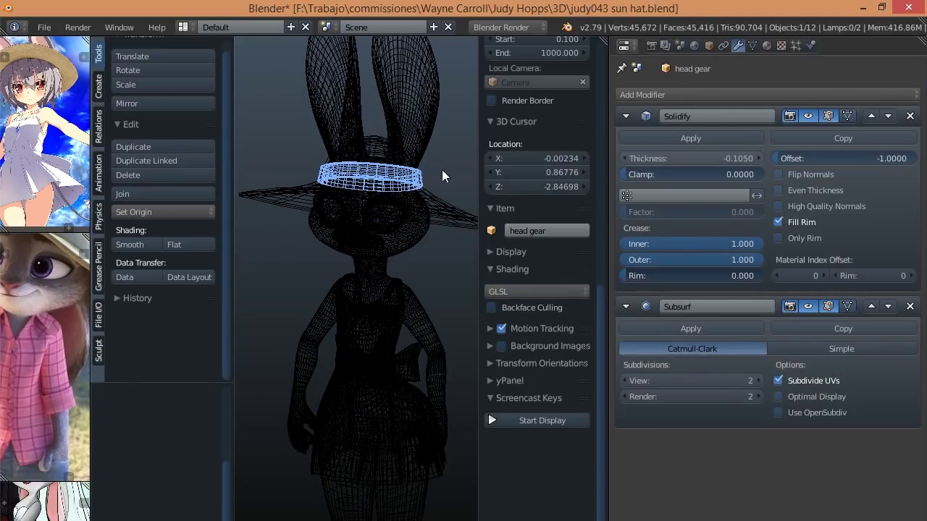
click(708, 138)
click(681, 116)
text(Smooth Band)
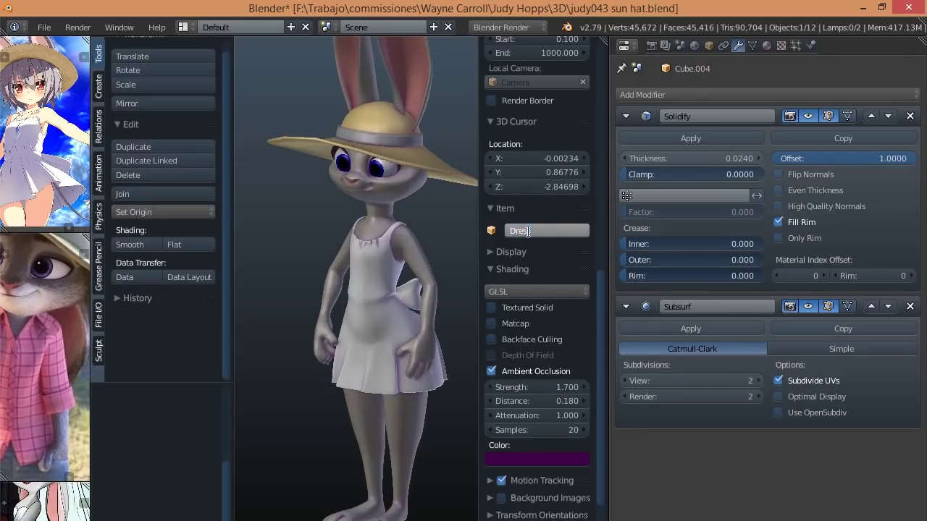
Step: Select the dress from behind and edit its object name
ctrl+scroll(528, 231, down, 1)
scroll(407, 203, up, 2)
scroll(391, 209, up, 1)
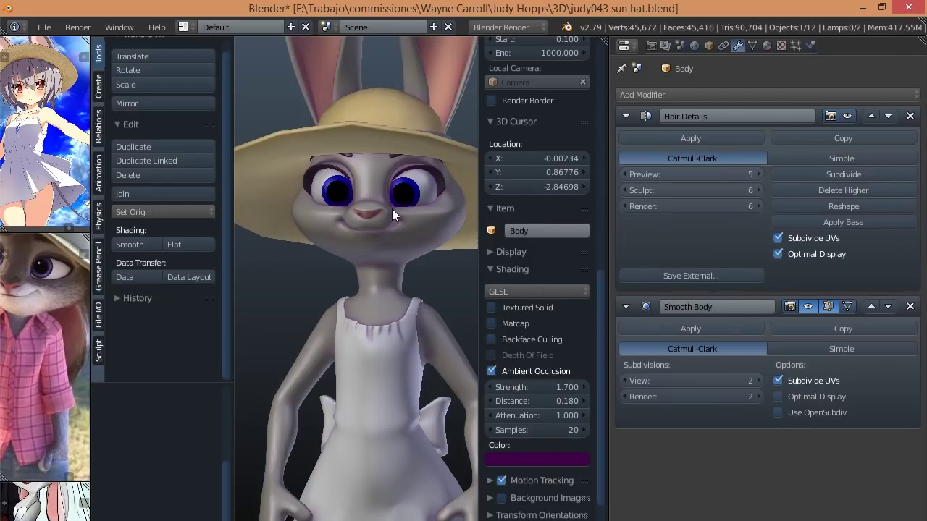
middle_drag(356, 246, 403, 295)
right_click(403, 296)
click(567, 230)
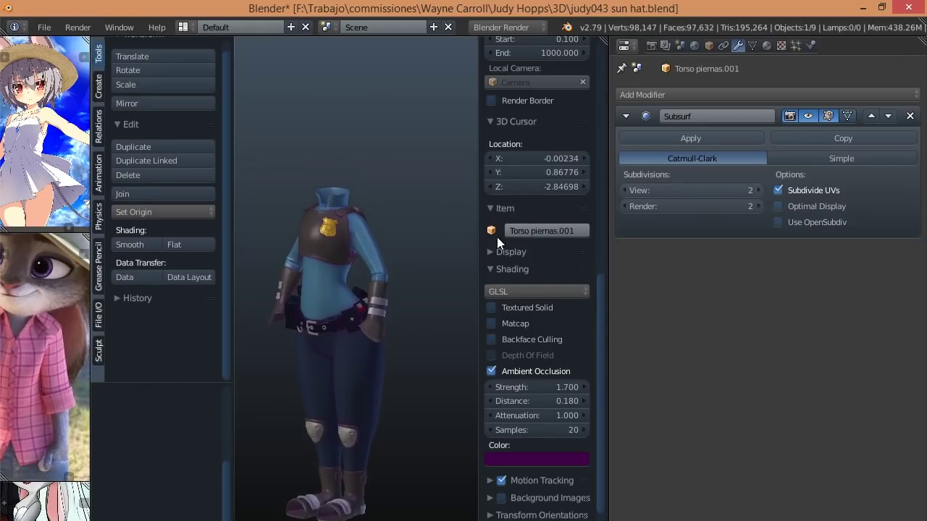
Step: Select the uniform's torso and boot pieces and rename the boot piece
right_click(302, 257)
scroll(446, 336, up, 4)
right_click(296, 257)
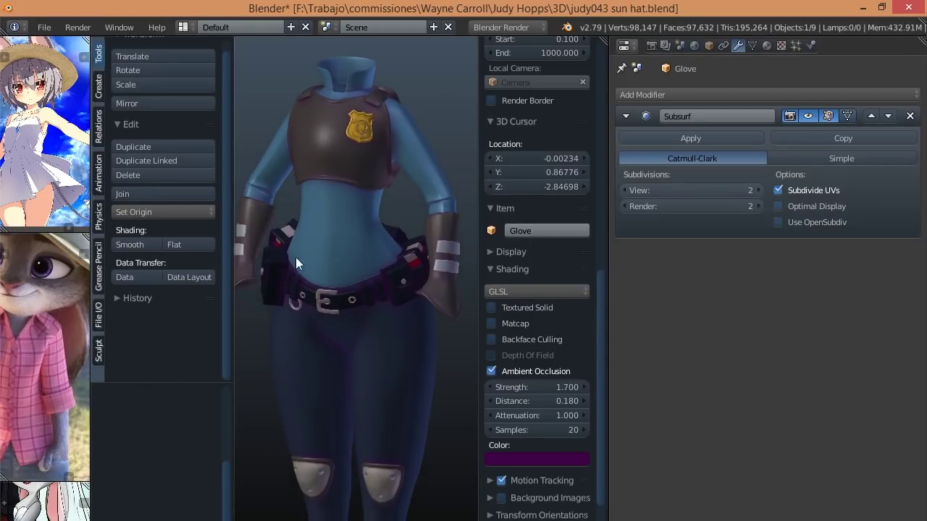
scroll(312, 235, down, 3)
click(582, 229)
text(K)
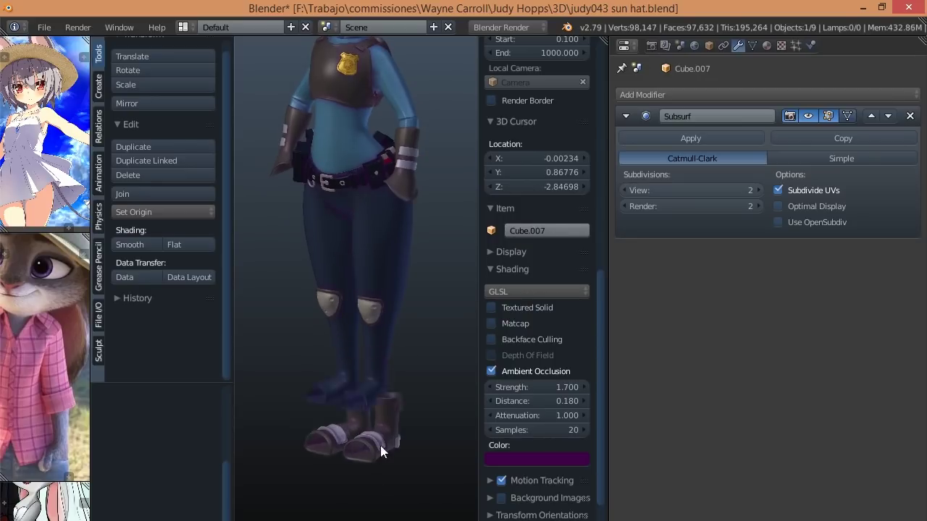
Step: Select another uniform part, then bring up the hat's modifier settings
right_click(375, 255)
key(KP_1)
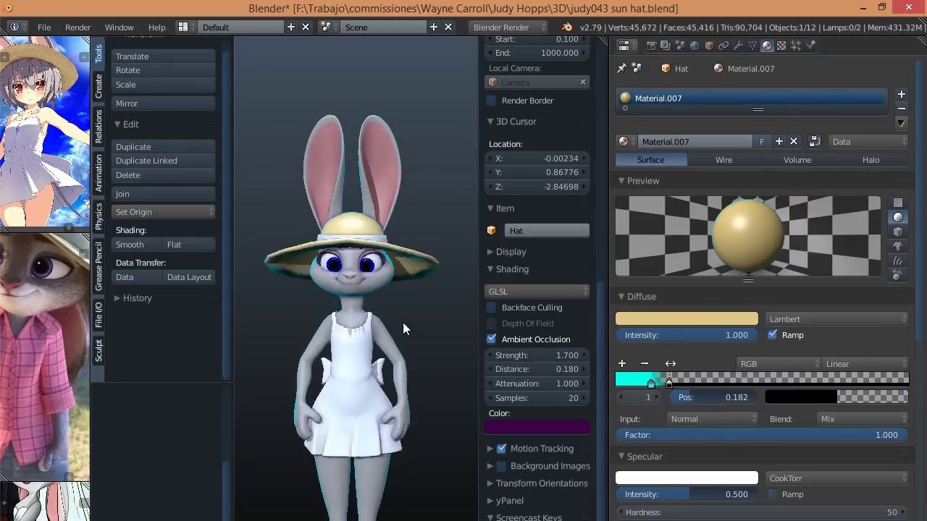
click(738, 45)
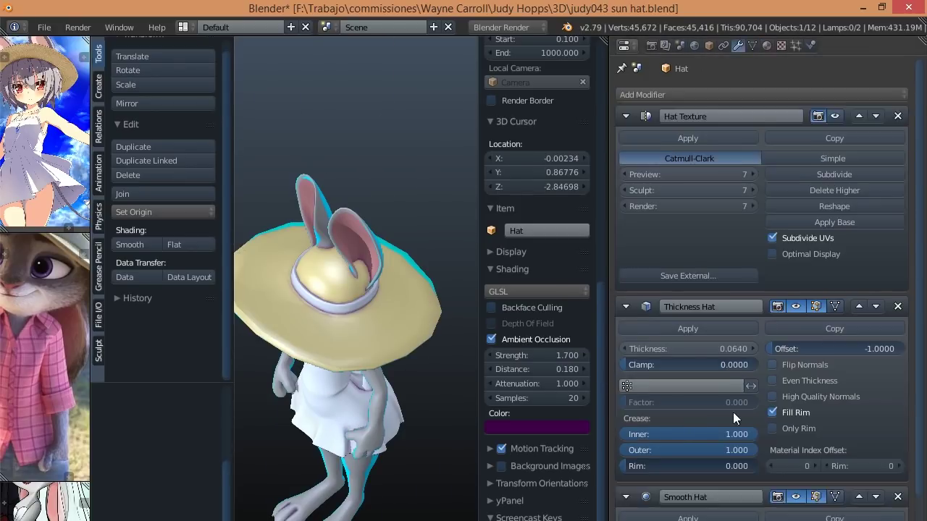